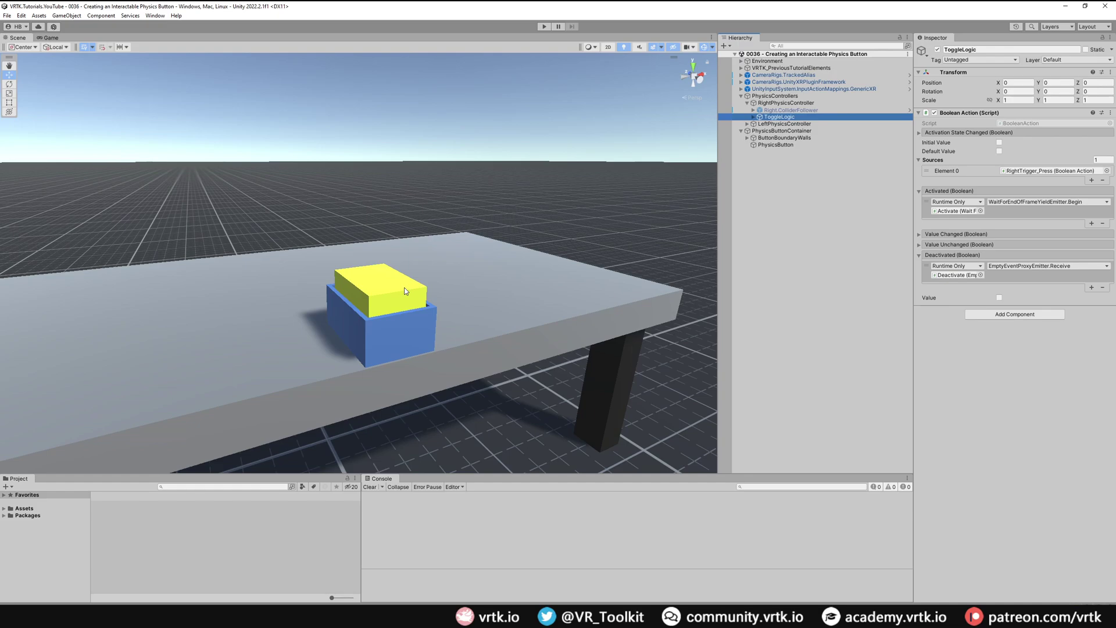
Delete the ToggleLogic objects from both the right and left physics controllers.
left_click(747, 124)
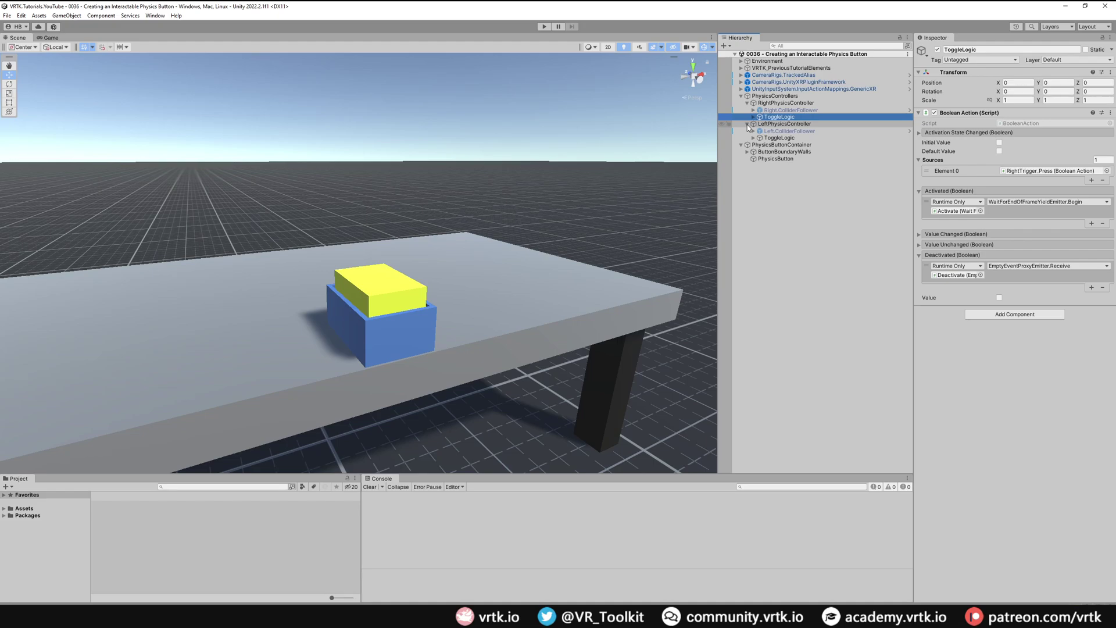
left_click(779, 137, "ctrl")
key("Delete")
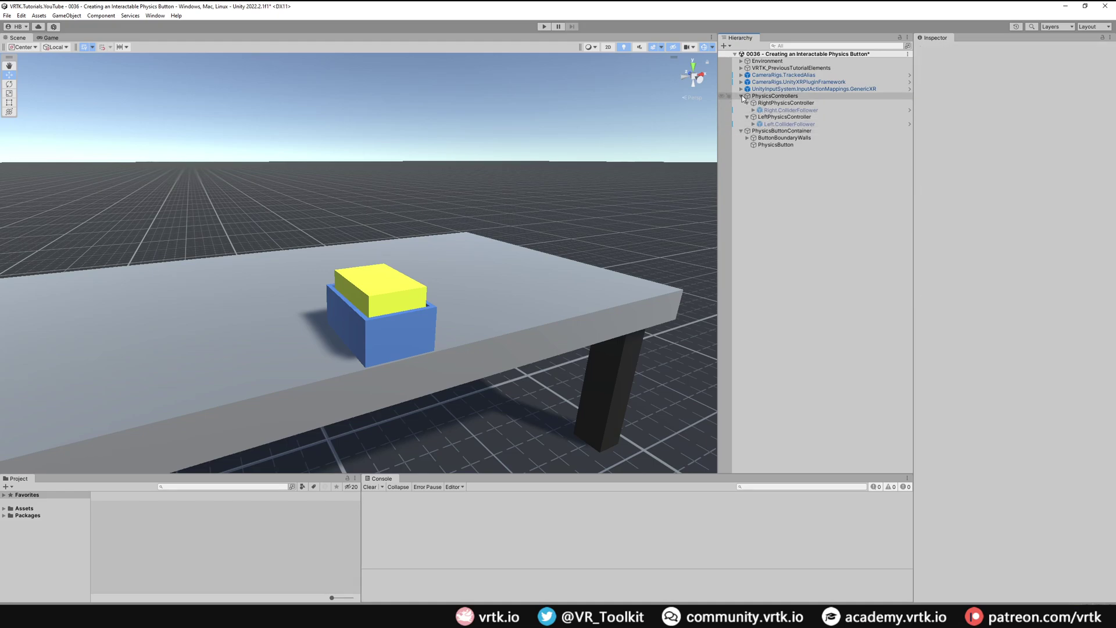
left_click(741, 97)
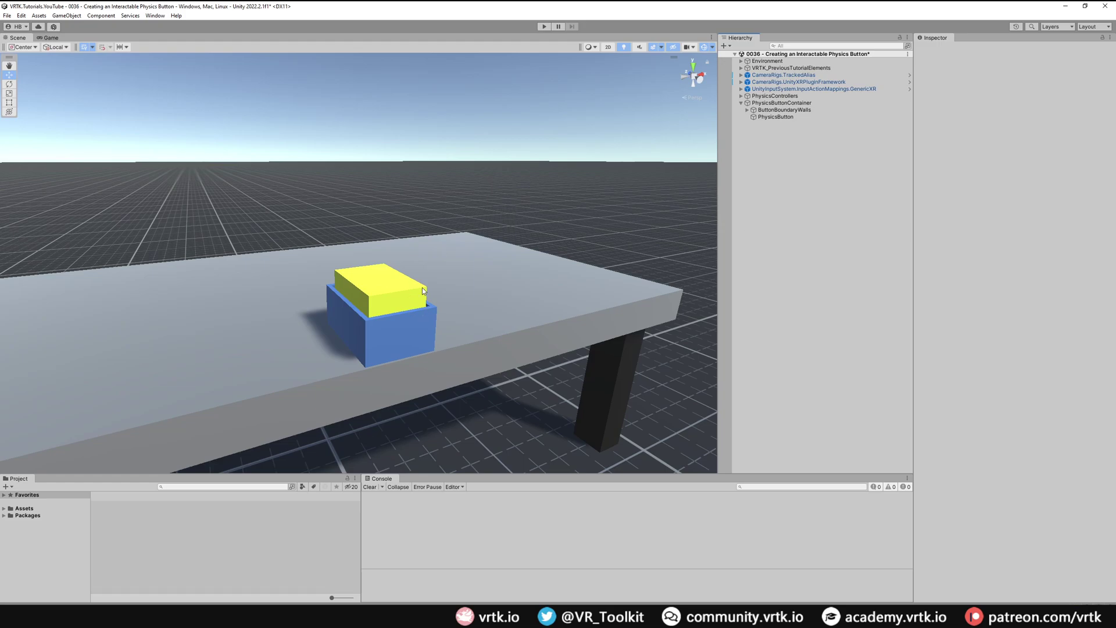
Convert the PhysicsButton object into a Linear Joint Drive with the Tilia Controllable Creator.
left_click(802, 120)
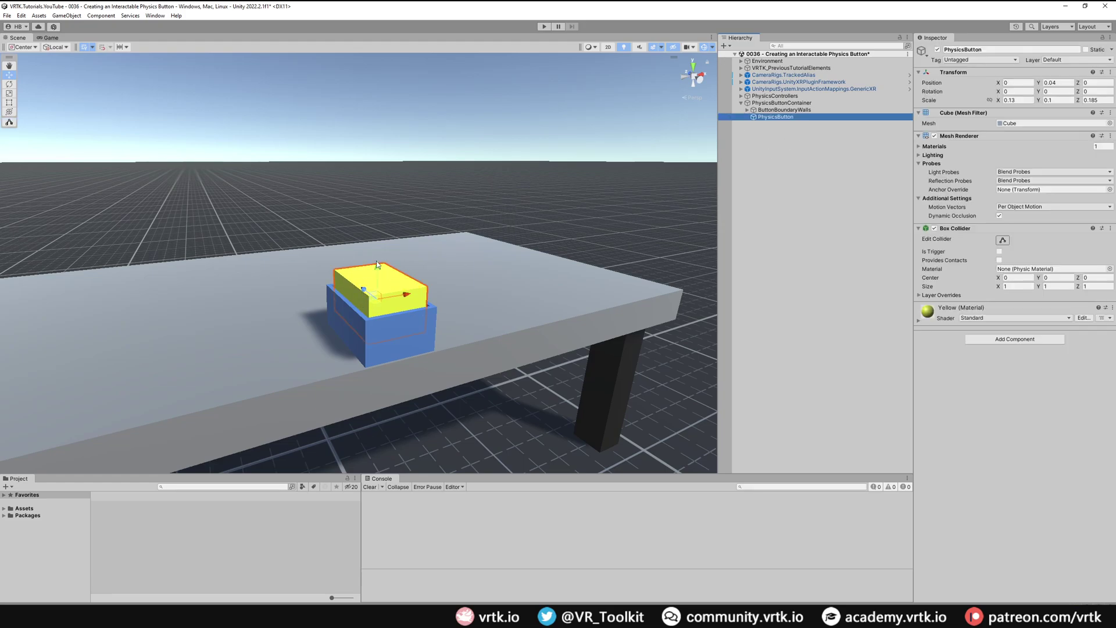
left_click(155, 16)
mouse_move(197, 82)
mouse_move(305, 83)
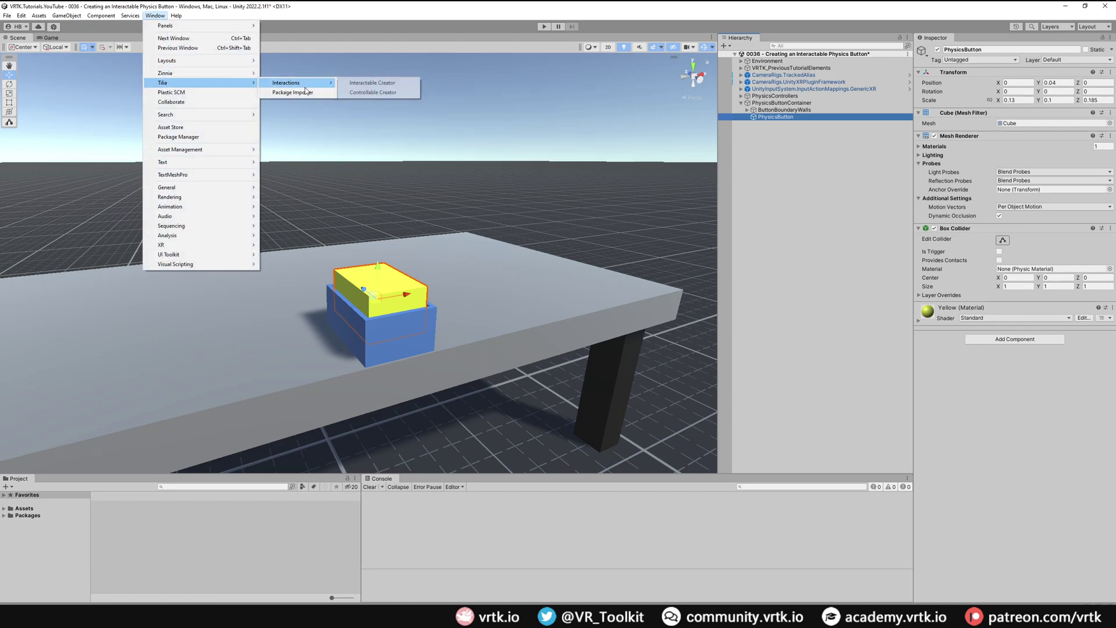
left_click(389, 94)
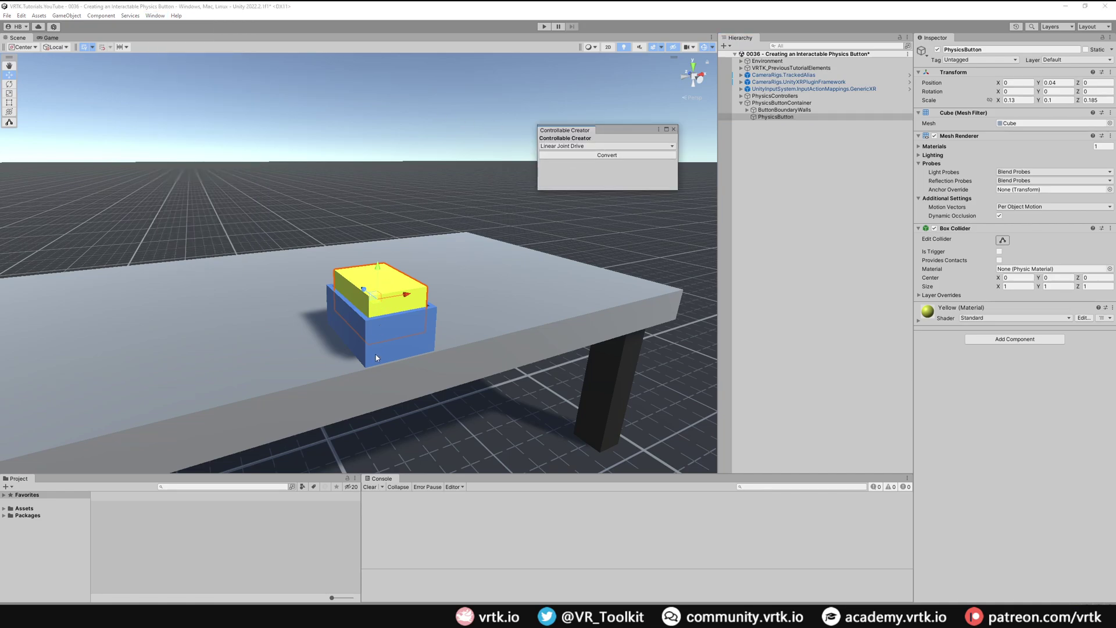
left_click(608, 156)
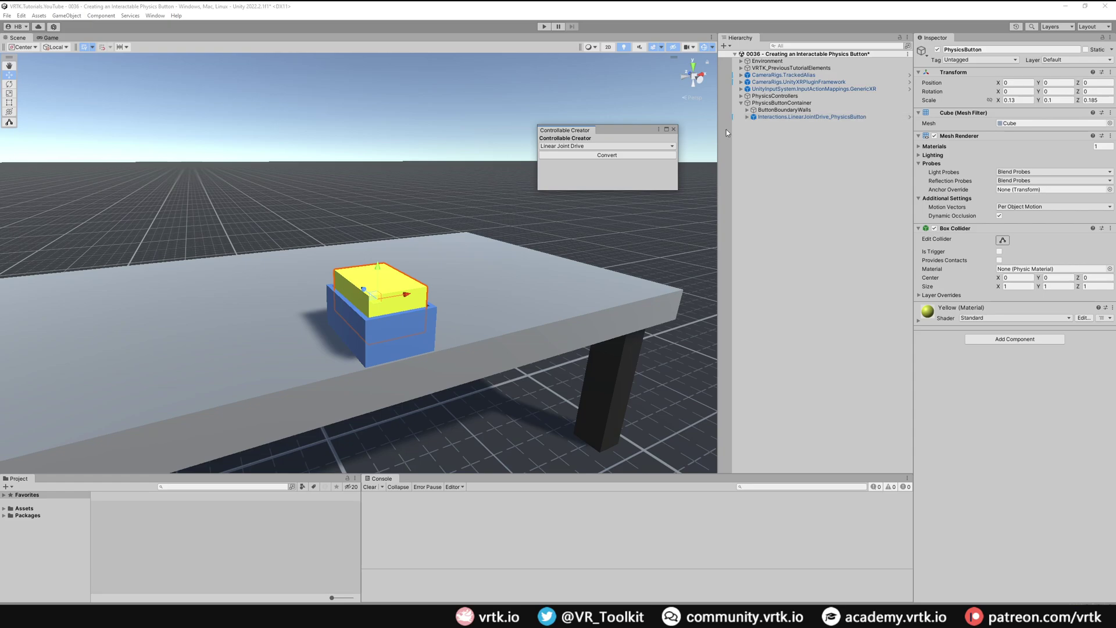
left_click(673, 129)
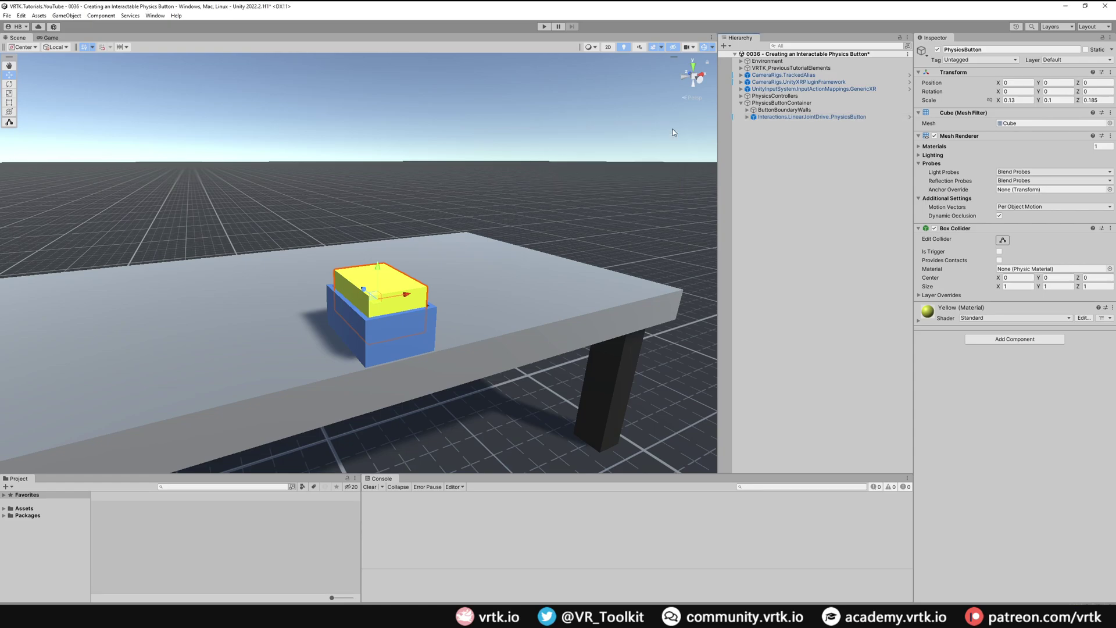
Set the PhysicsButton linear joint drive to the Y Axis with a Drive Limit of 0.03.
left_click(811, 117)
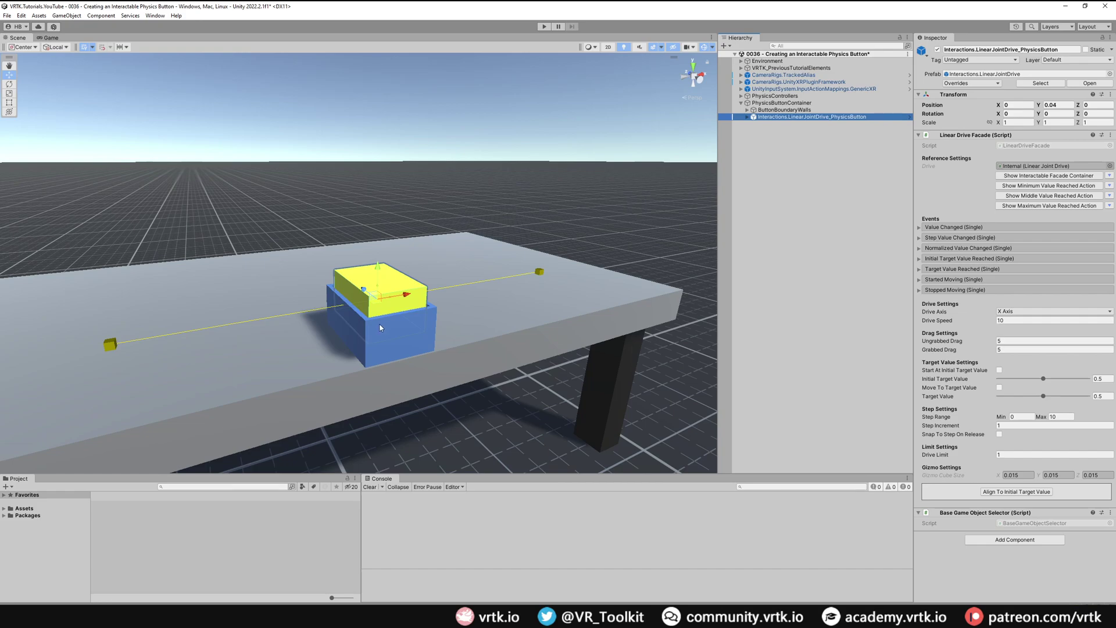
left_click(1031, 314)
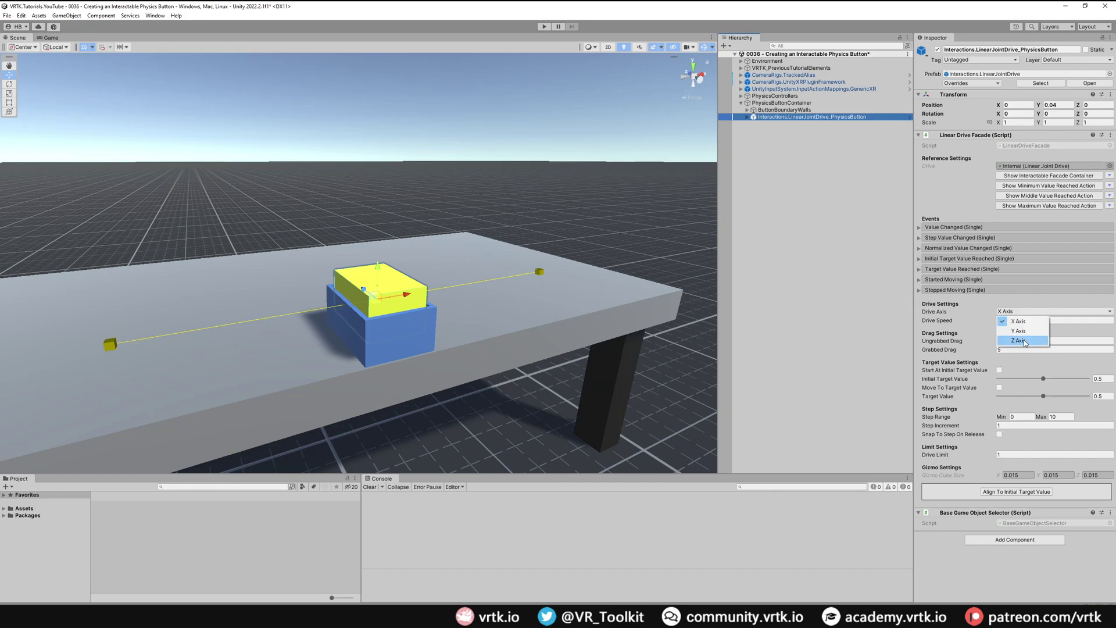
left_click(1018, 331)
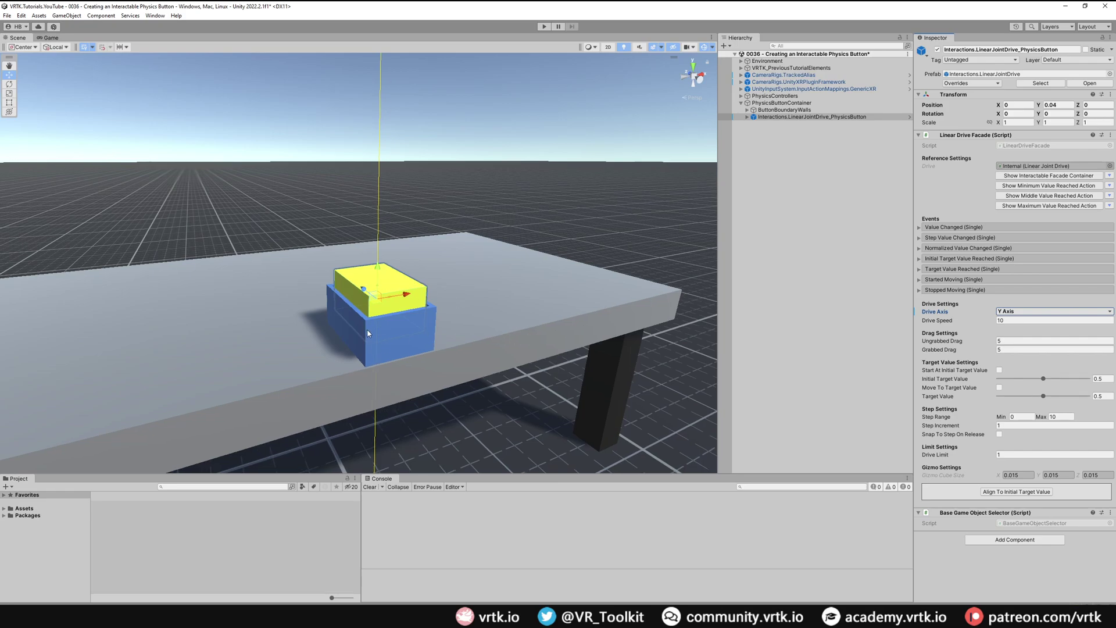
scroll(368, 333, "down", 5)
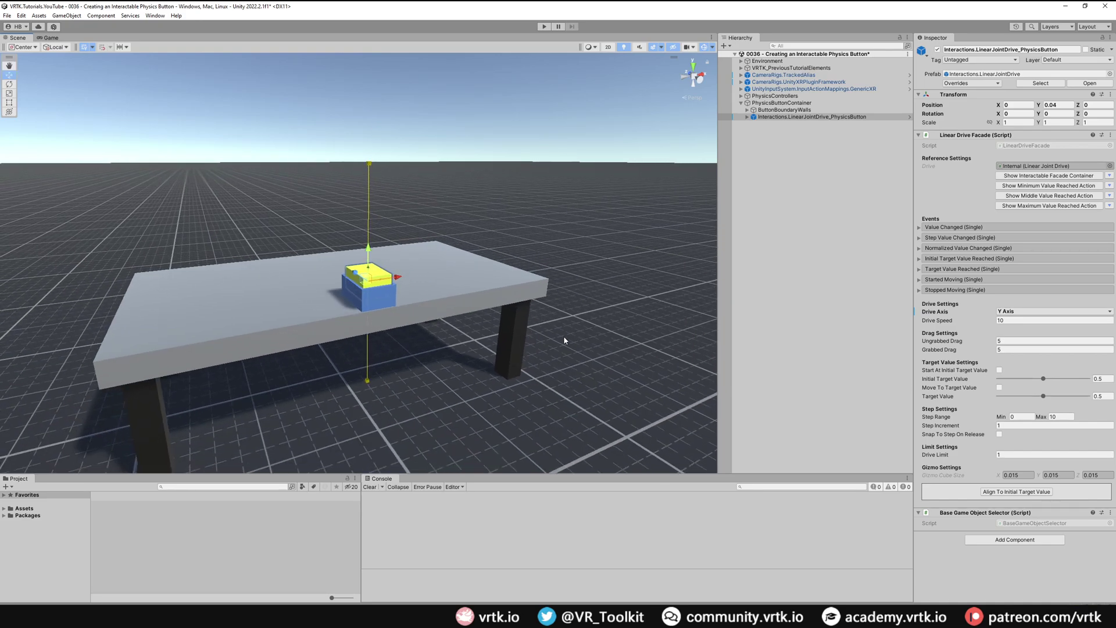
left_click(1012, 454)
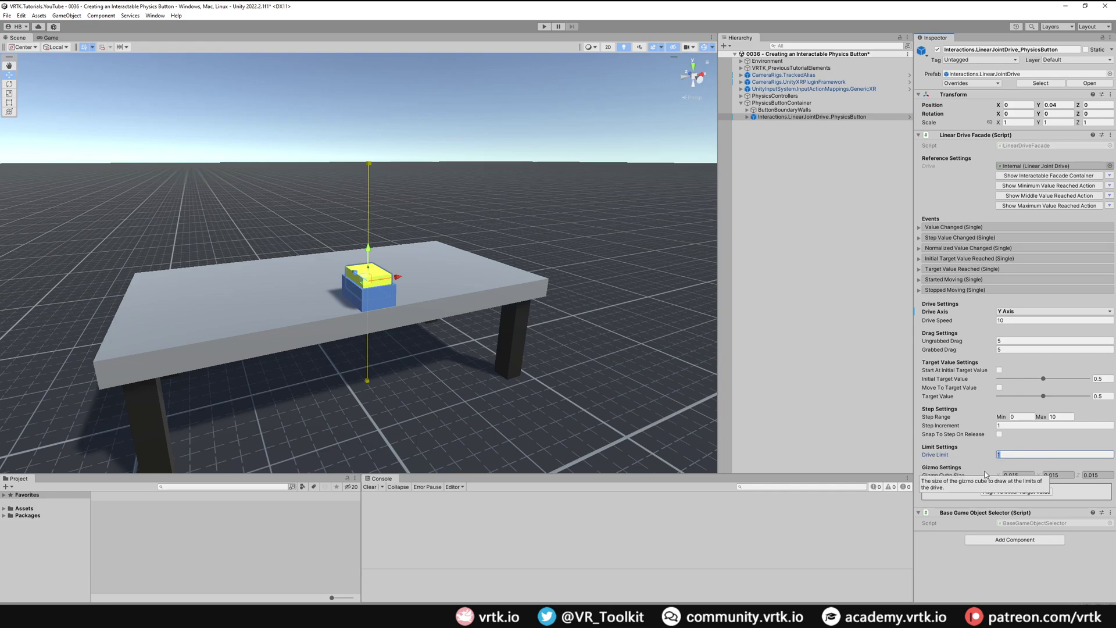
type("0.03")
scroll(353, 274, "up", 5)
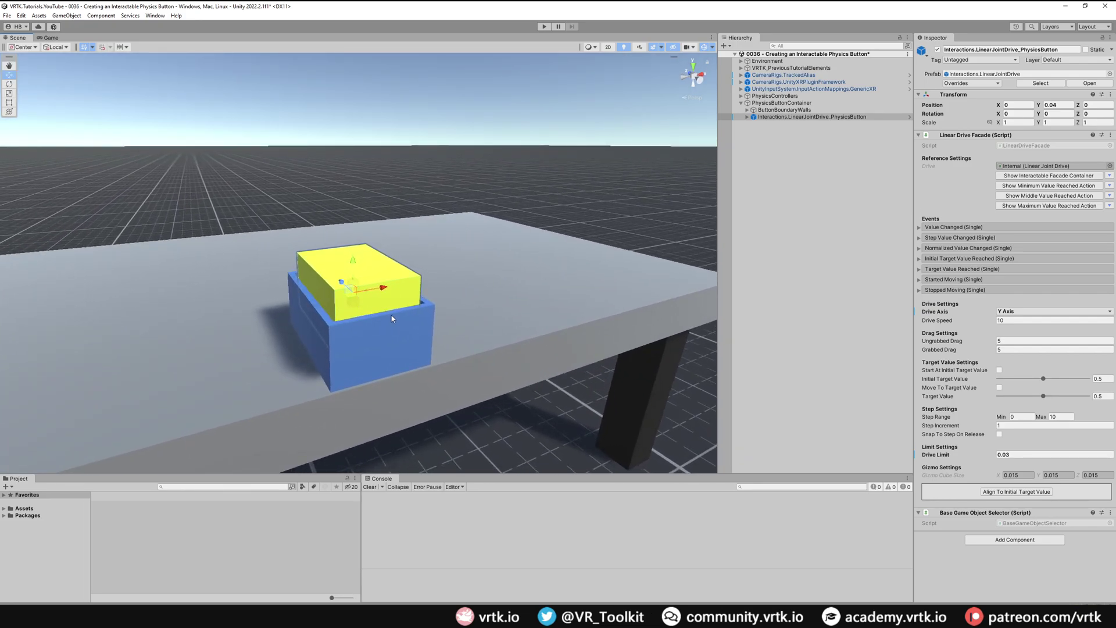
Set the Drive Speed to 50, and make the drive start at and align to an Initial Target Value of 1.
left_click(1023, 323)
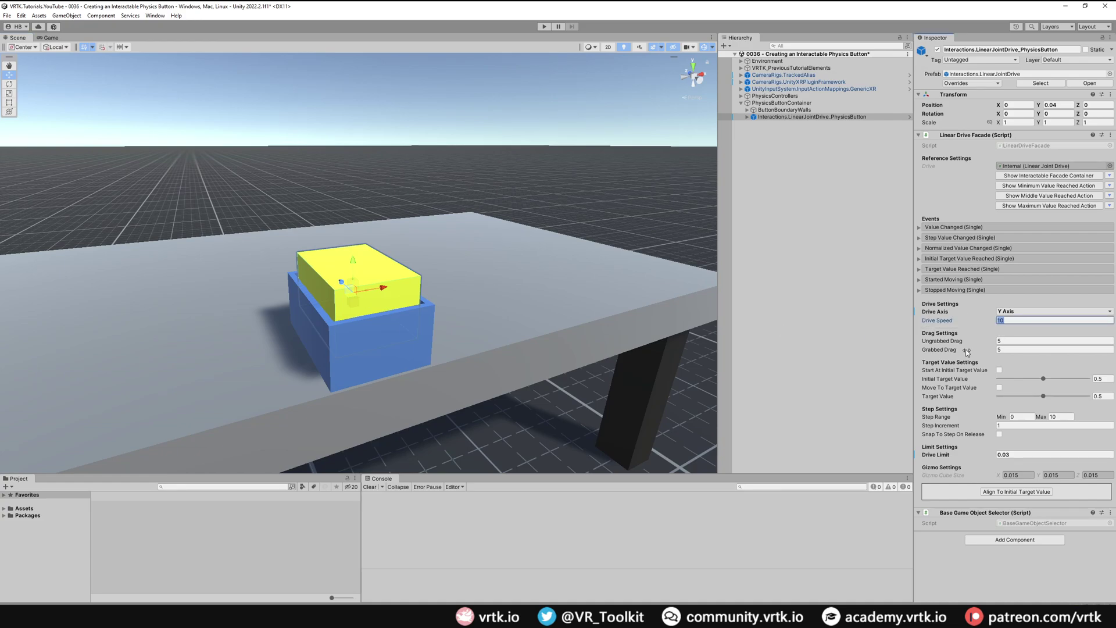
type("50")
left_click(999, 370)
left_click(1050, 378)
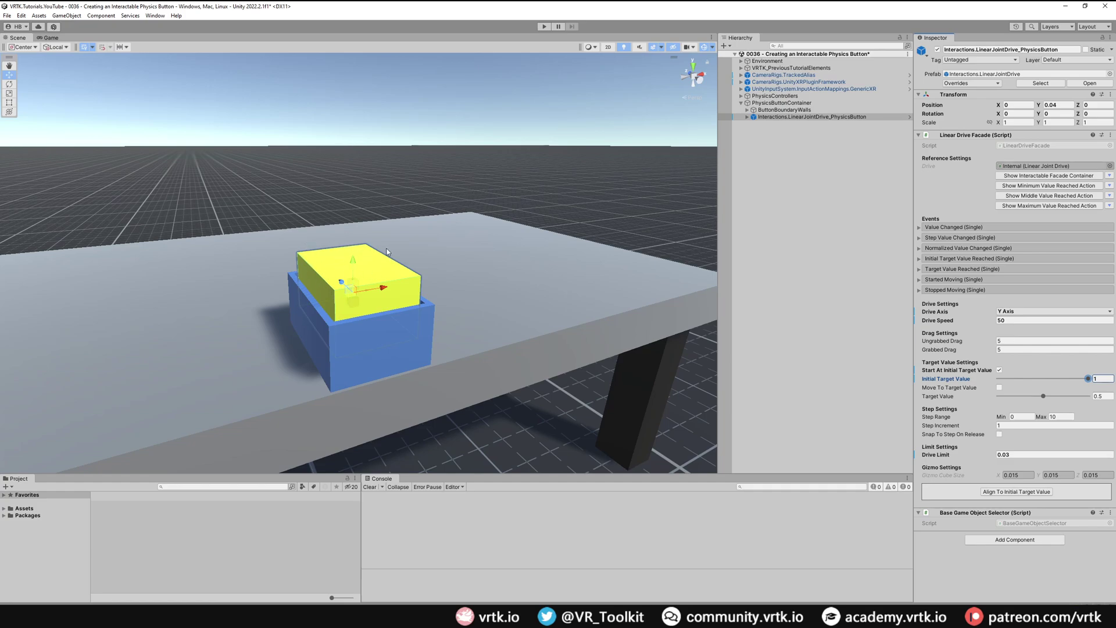
left_click(1023, 492)
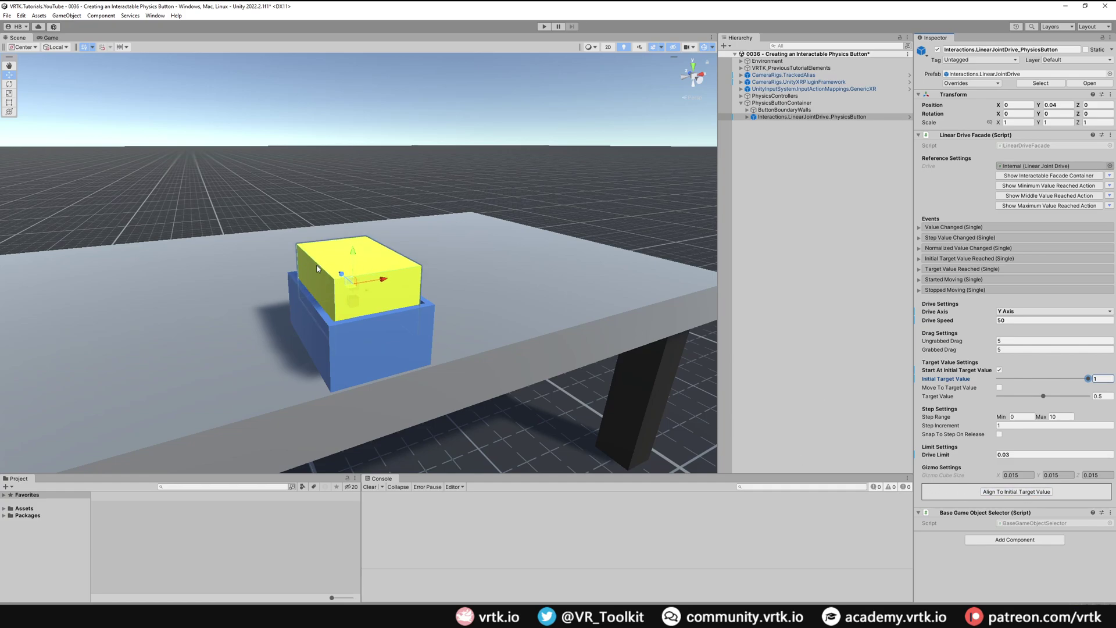
Preview the button aligned to an Initial Target Value of 0, and realign it to a value of 1.
left_click_drag(1088, 379, 999, 379)
left_click(1016, 493)
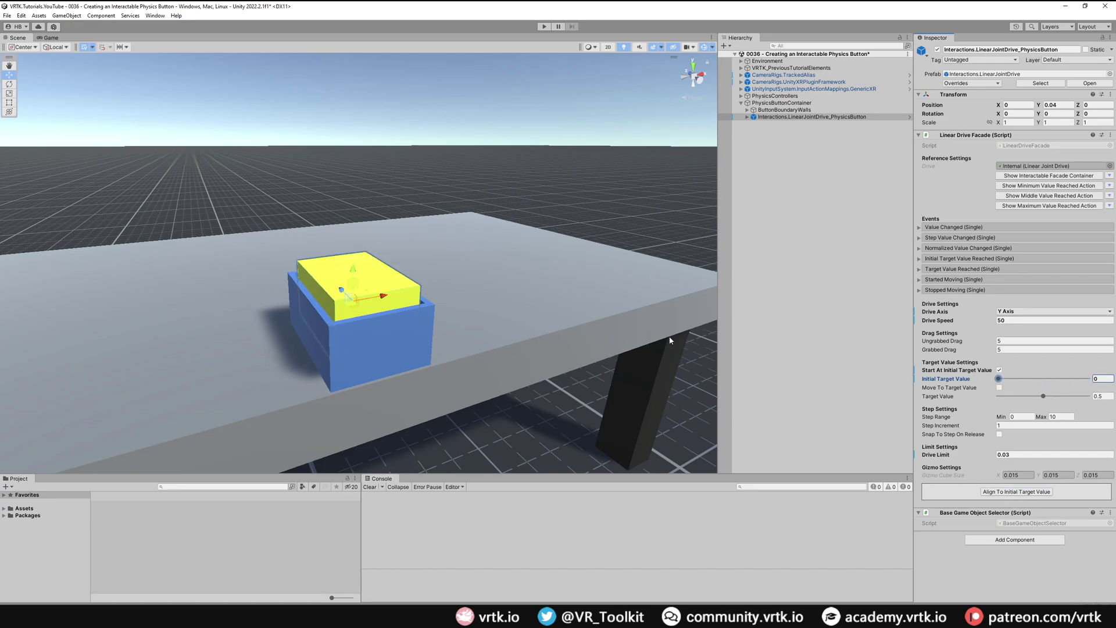
left_click_drag(998, 379, 1088, 379)
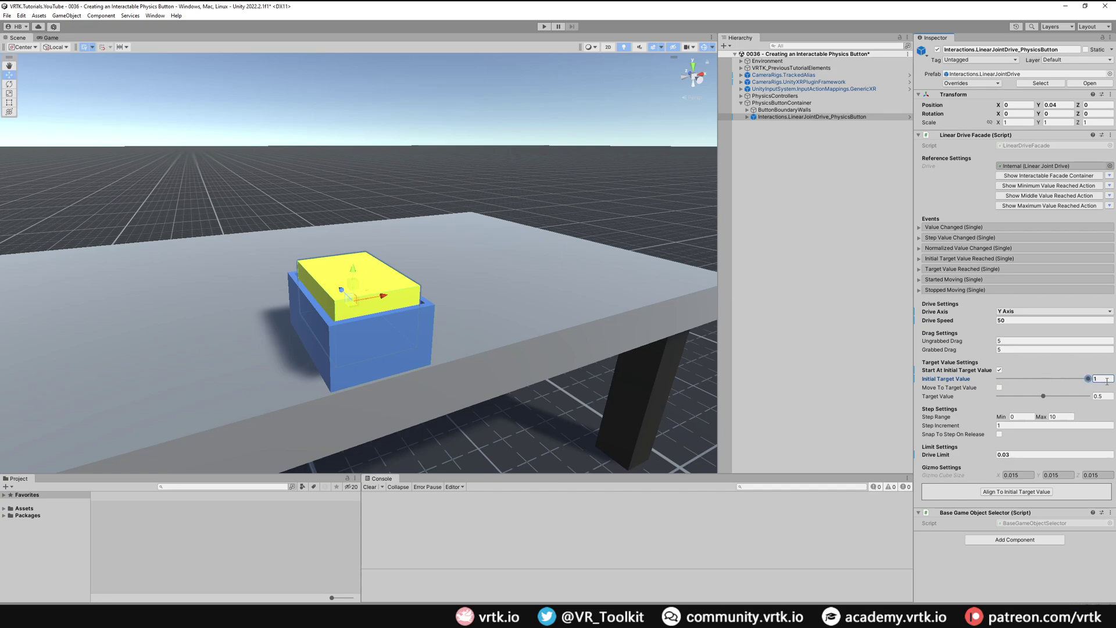
left_click(1030, 493)
mouse_move(1088, 378)
left_mouse_down()
mouse_move(998, 379)
mouse_move(1091, 379)
left_mouse_up()
left_click(1018, 493)
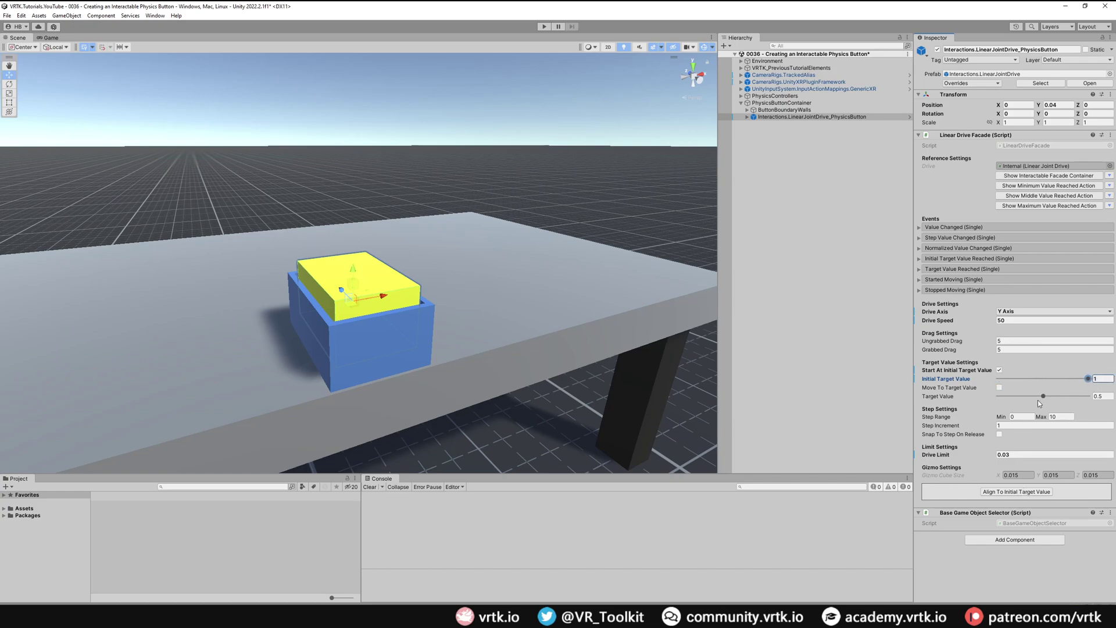
left_click(1015, 491)
Enable Move To Target Value on the button's drive and set its Target Value to 1.
left_click(1000, 388)
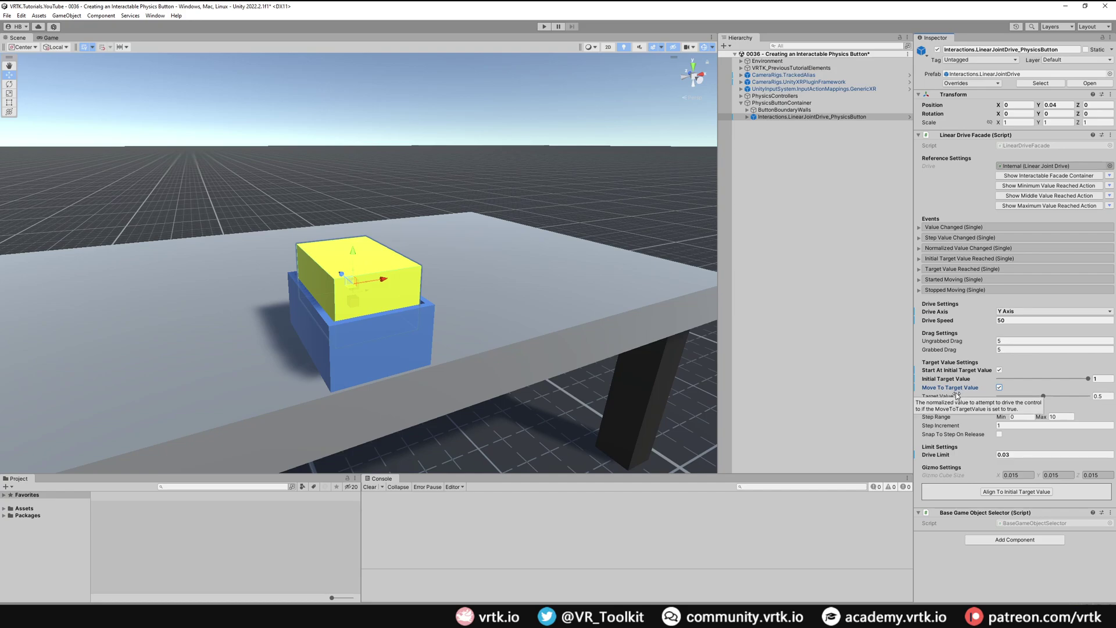
left_click_drag(1052, 400, 1098, 397)
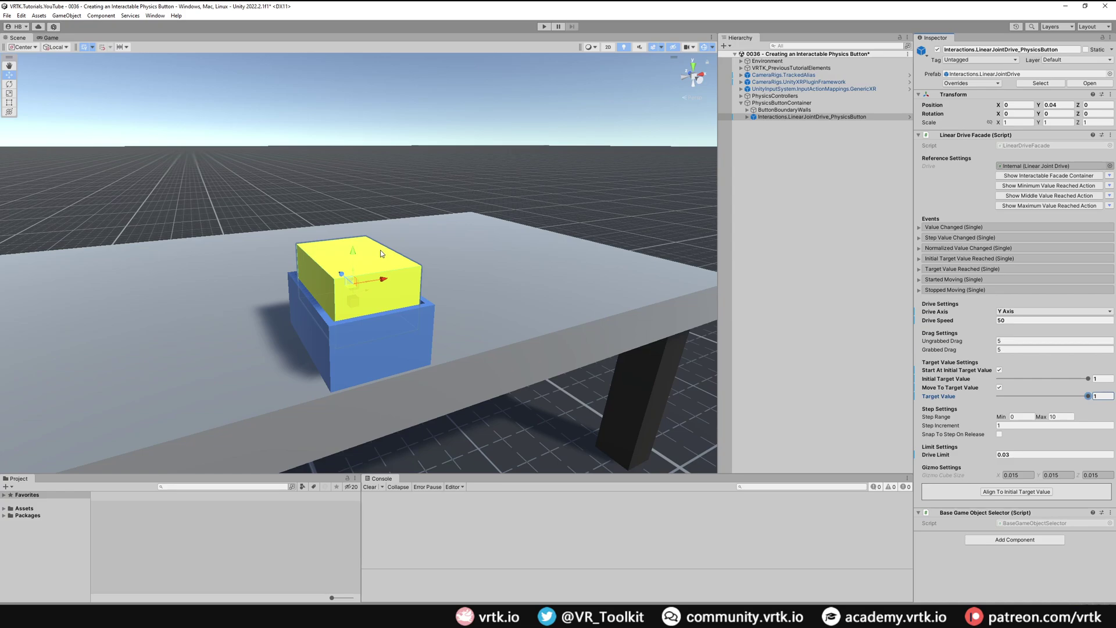
Add a 3D cube as a child of PhysicsButtonContainer and name it ActivationArea.
left_click(805, 102)
right_click(805, 102)
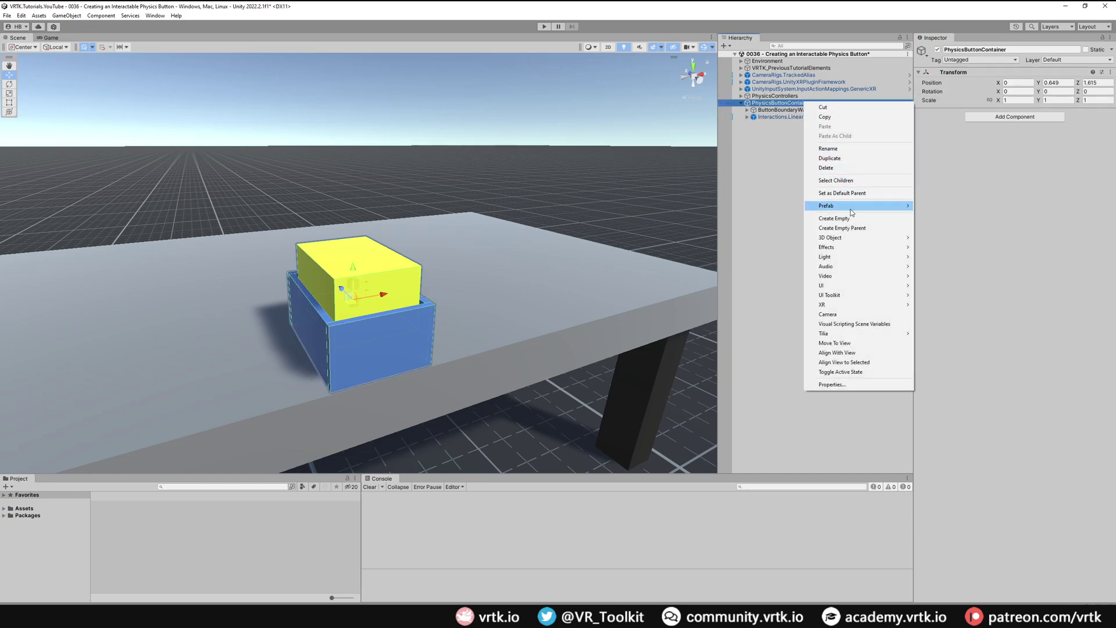
mouse_move(852, 238)
left_click(953, 240)
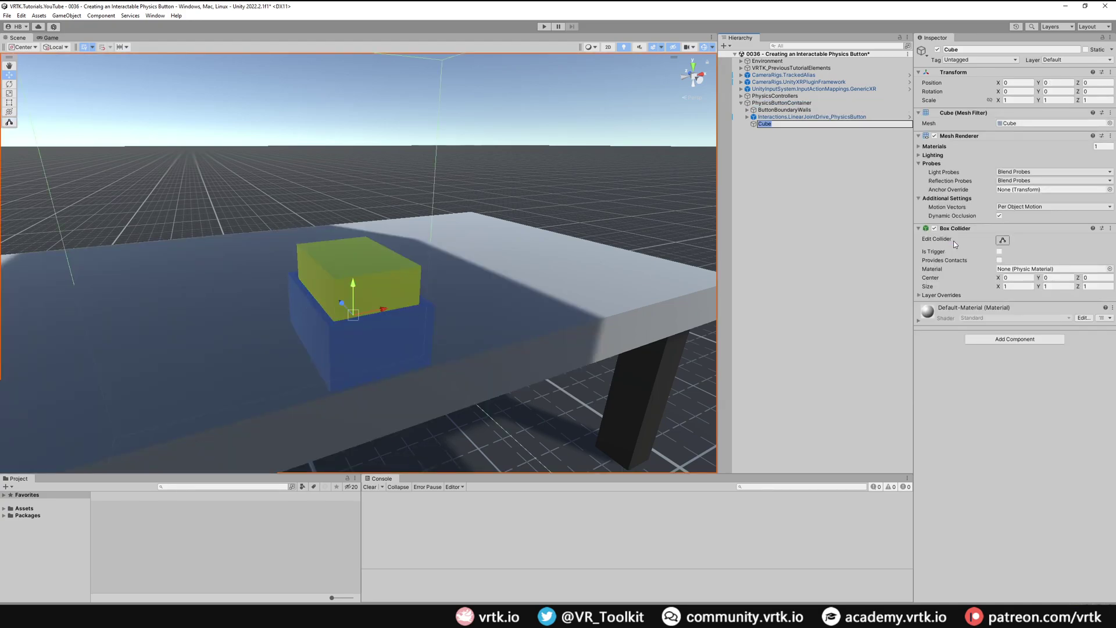
type("ActivationArea")
key("Return")
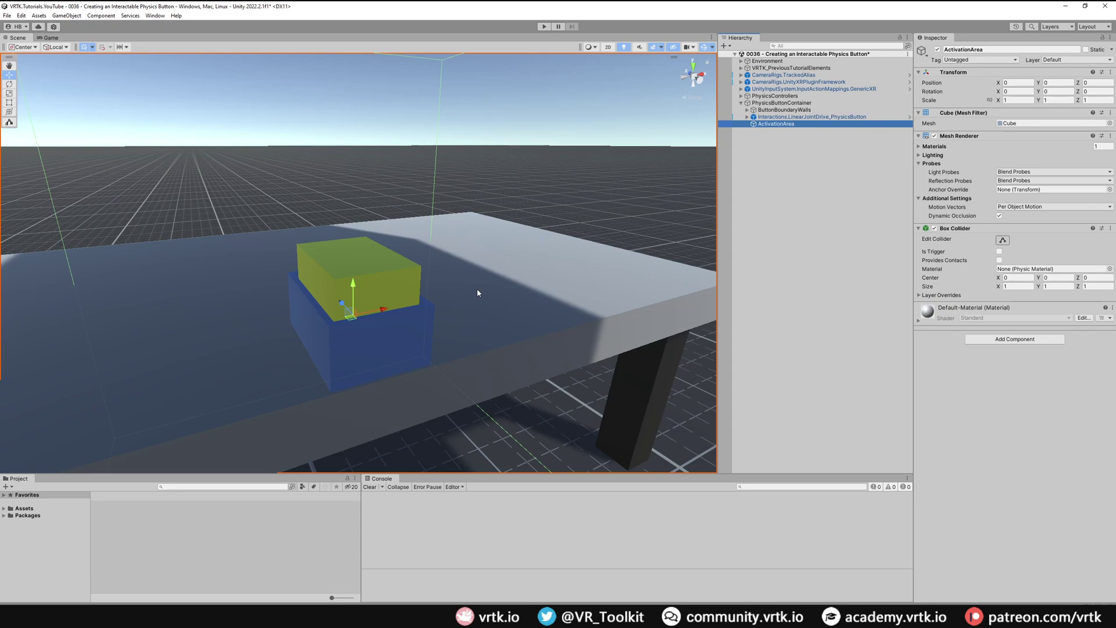
Set the ActivationArea's Y position to 0.05 and scale to 0.2, 0.2, 0.25, and make its Box Collider a trigger.
left_click(1067, 82)
type("0.05")
left_click(1019, 100)
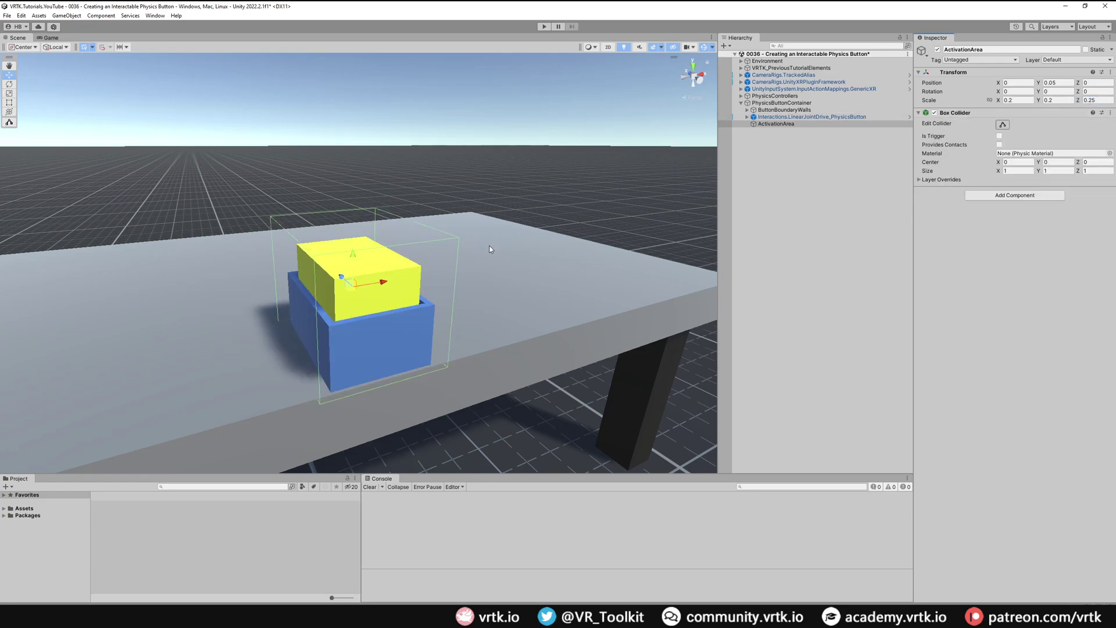
left_click(1000, 136)
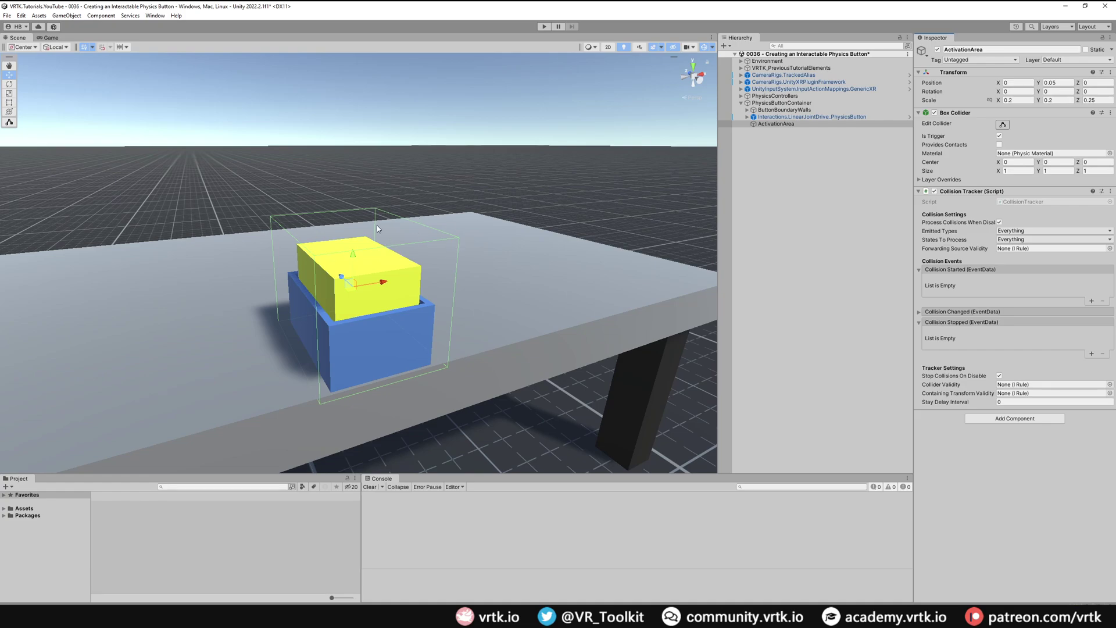
Create an empty child object named ControllerRules under PhysicsButtonContainer.
left_click(741, 96)
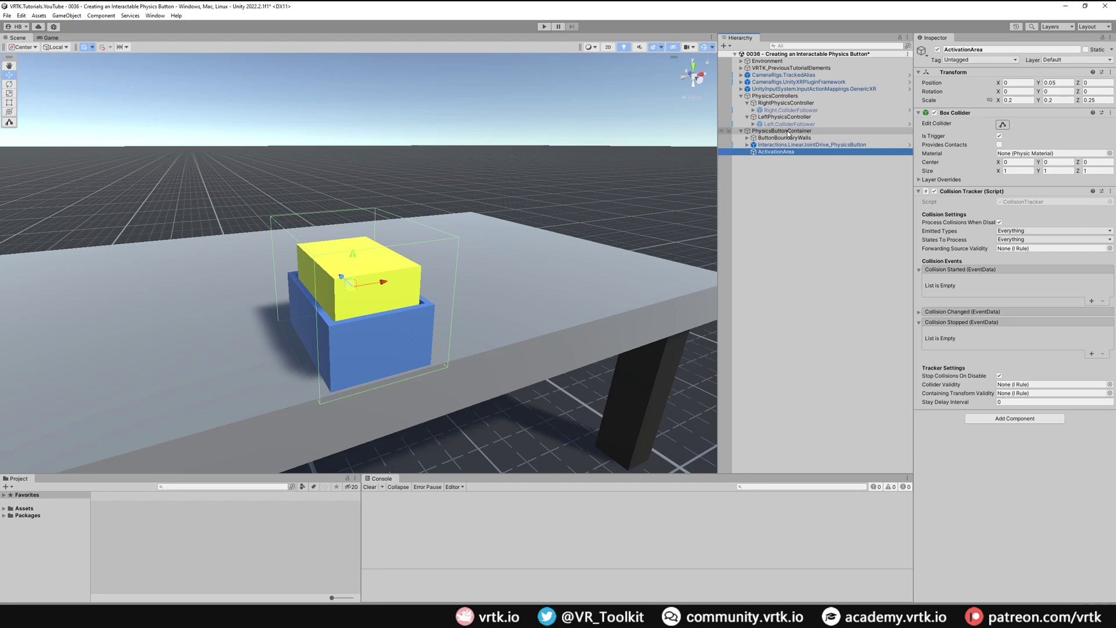
left_click(788, 132)
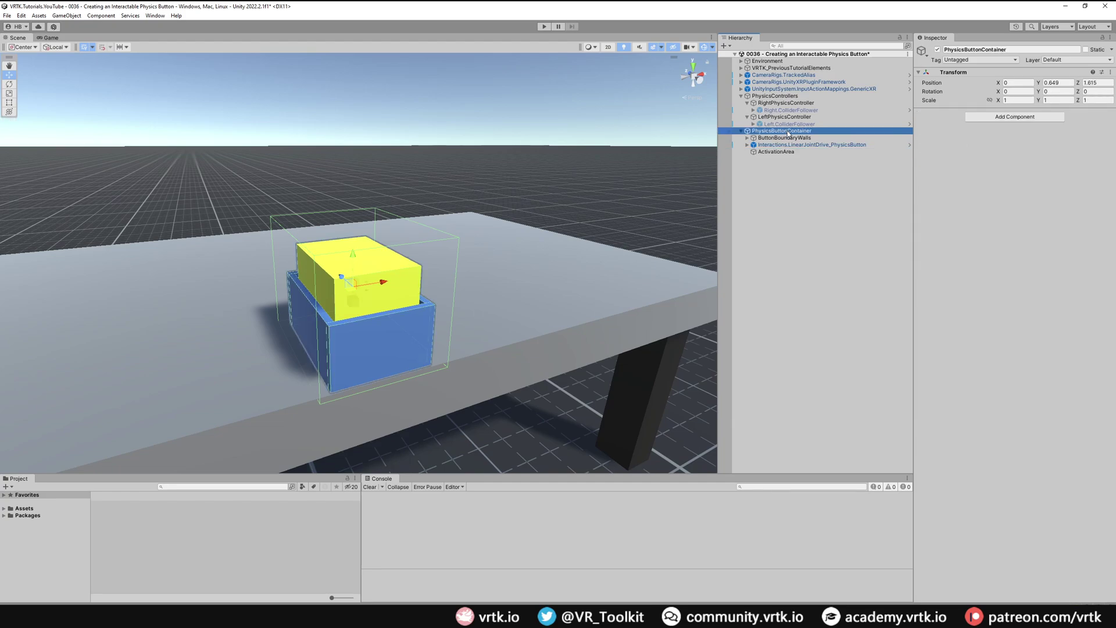
right_click(788, 132)
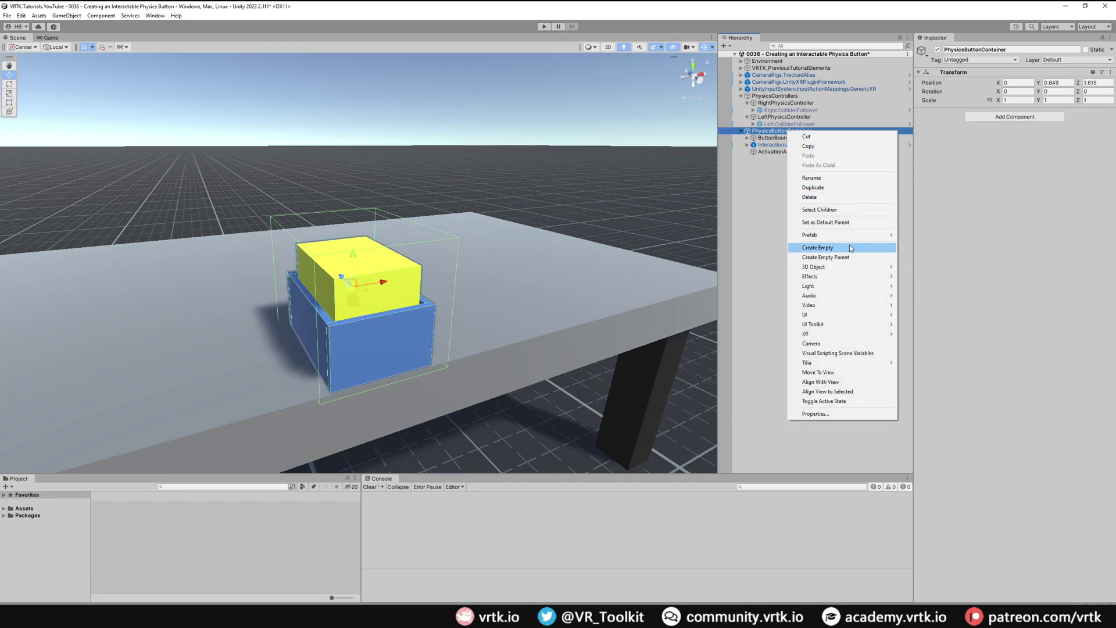
left_click(817, 248)
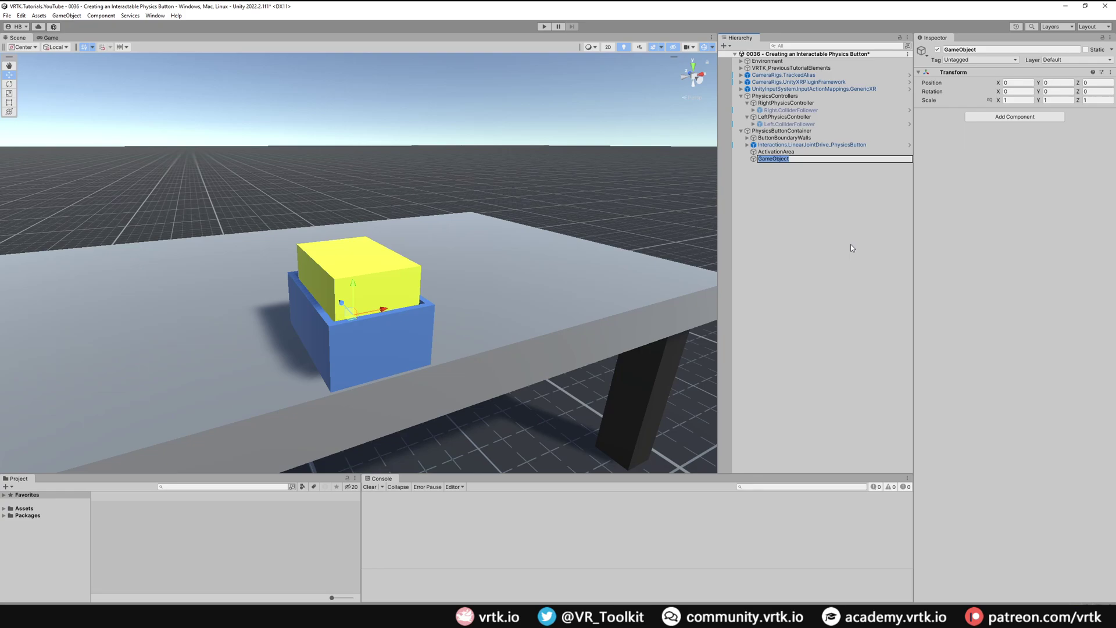
type("ControllerRules")
key("Return")
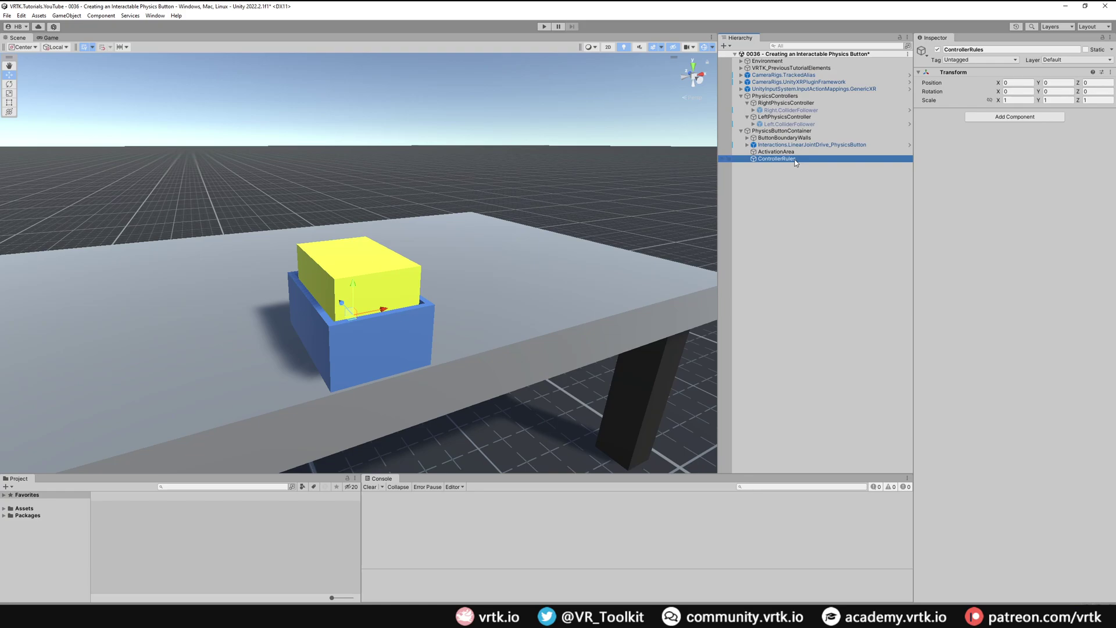
Generate a List Contains Rule component inside ControllerRules and rename the generated container IsLeftController.
left_click(155, 15)
mouse_move(186, 74)
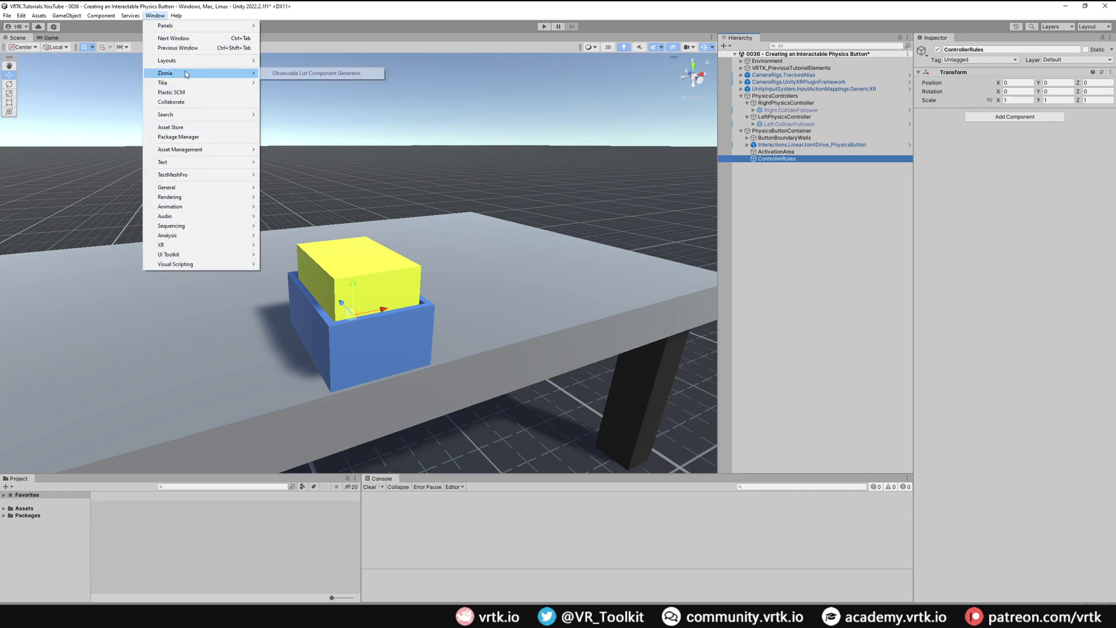
left_click(293, 74)
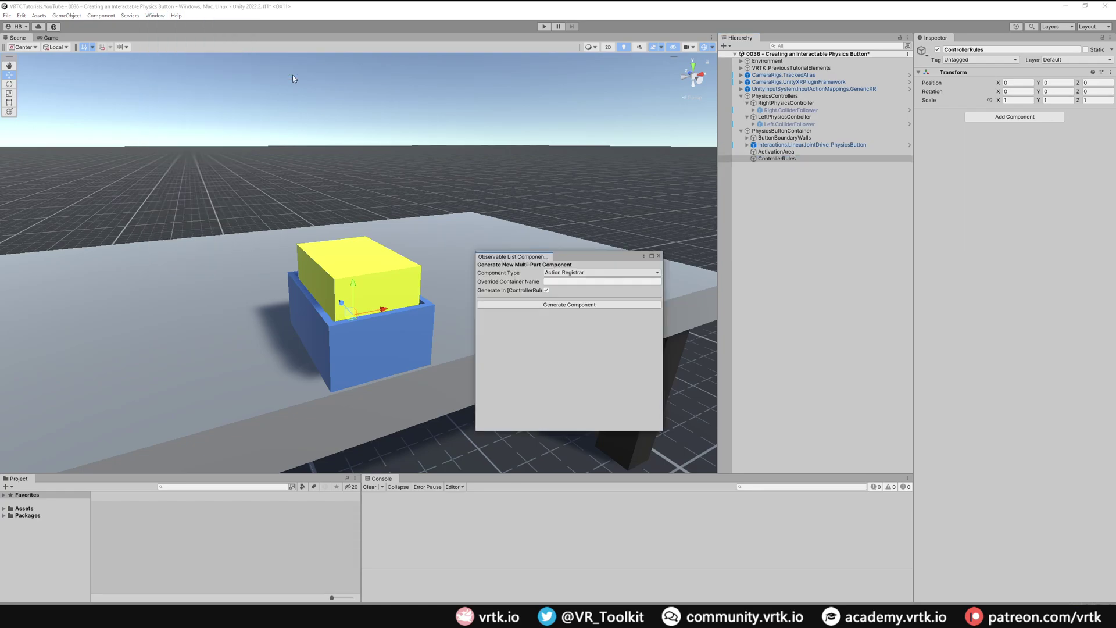
left_click(584, 273)
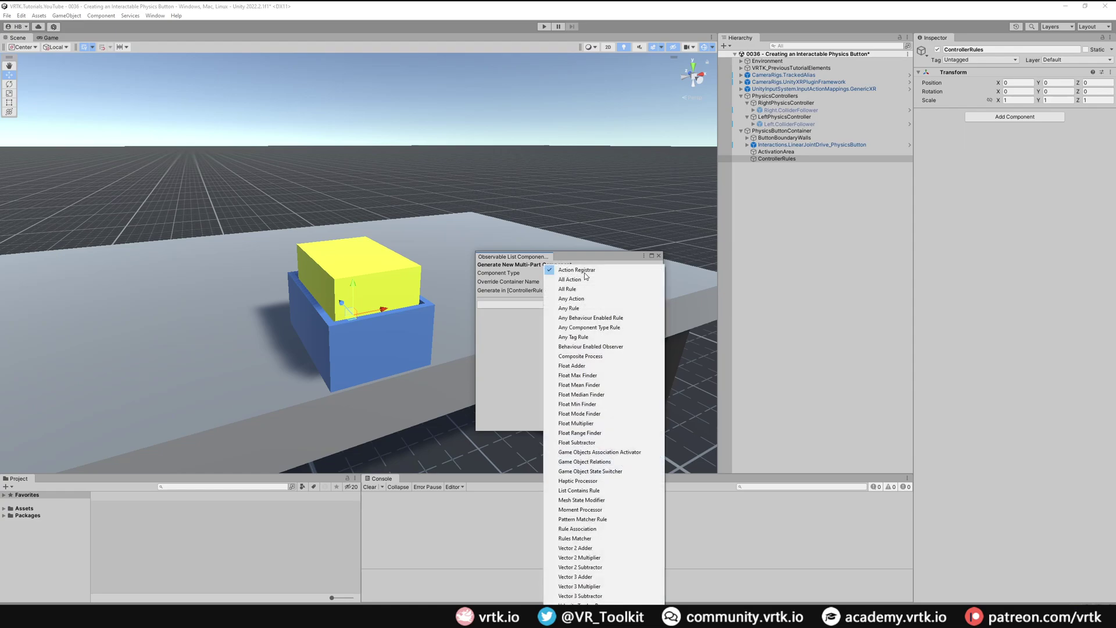
left_click(607, 490)
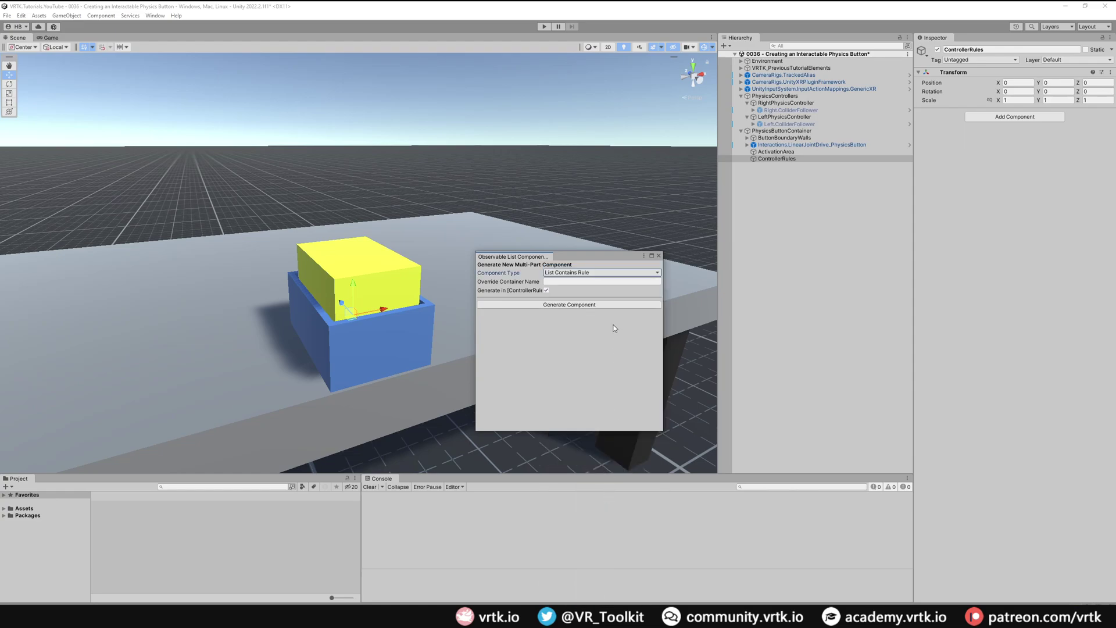
left_click(609, 304)
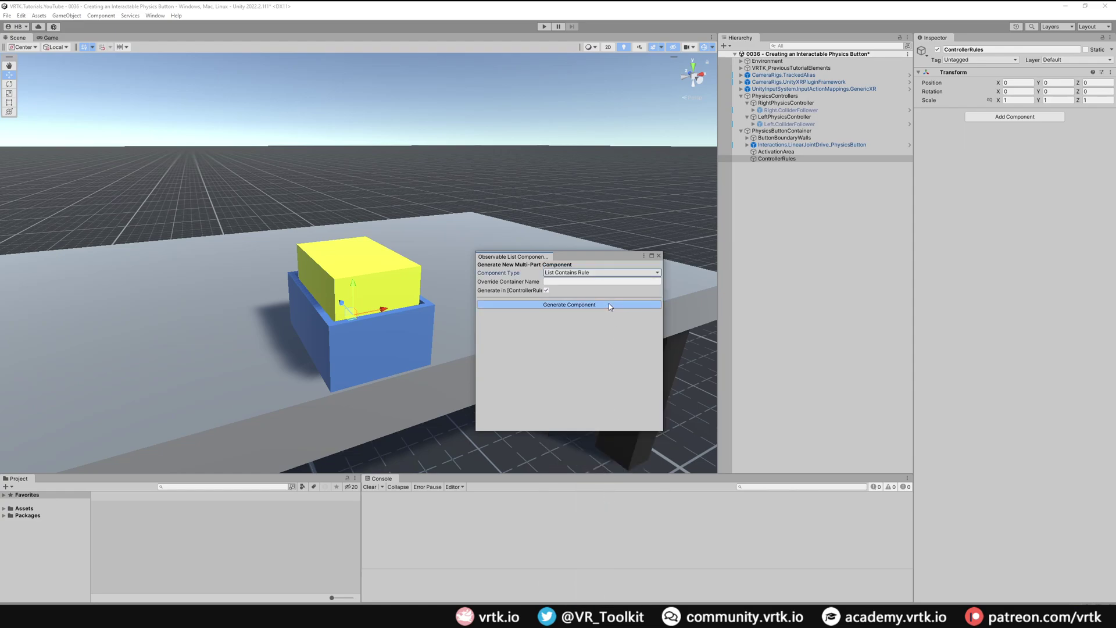
left_click(659, 257)
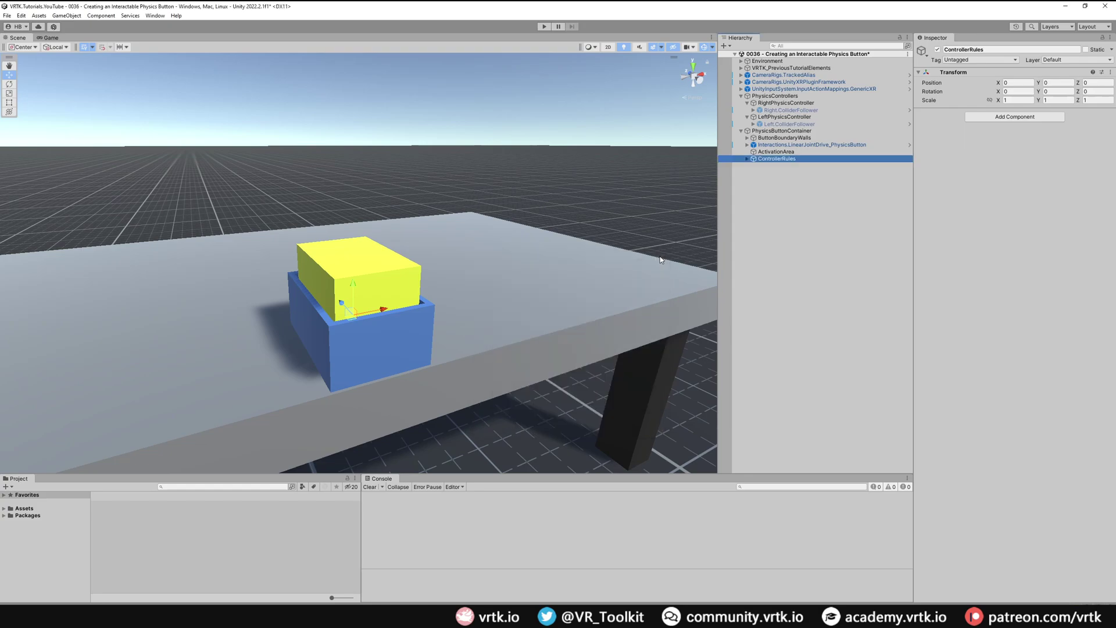
left_click(748, 159)
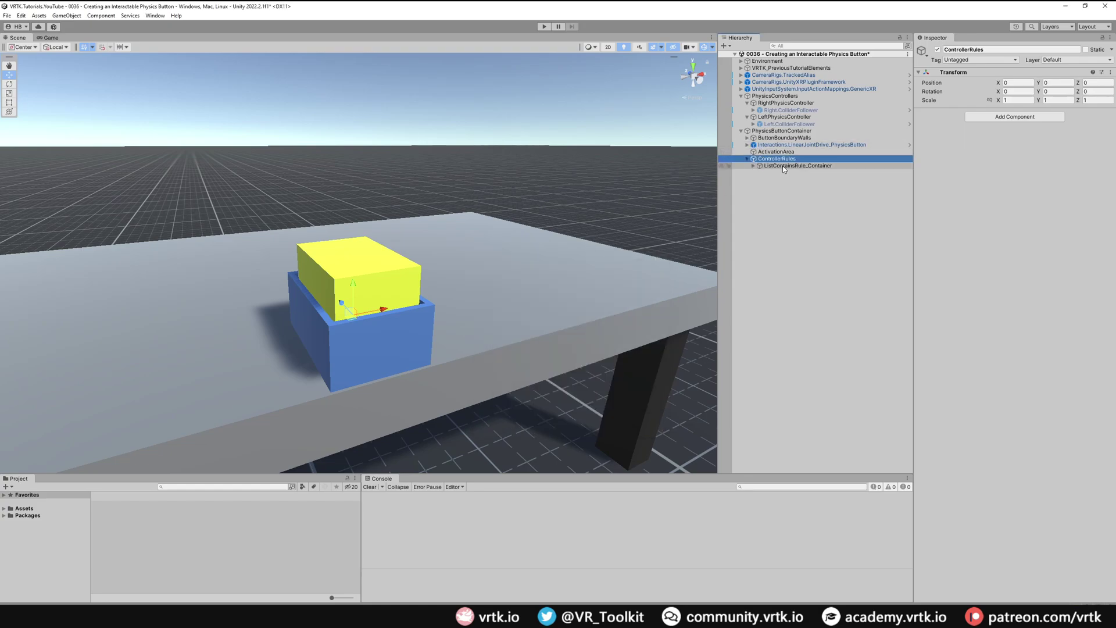
left_click(784, 167)
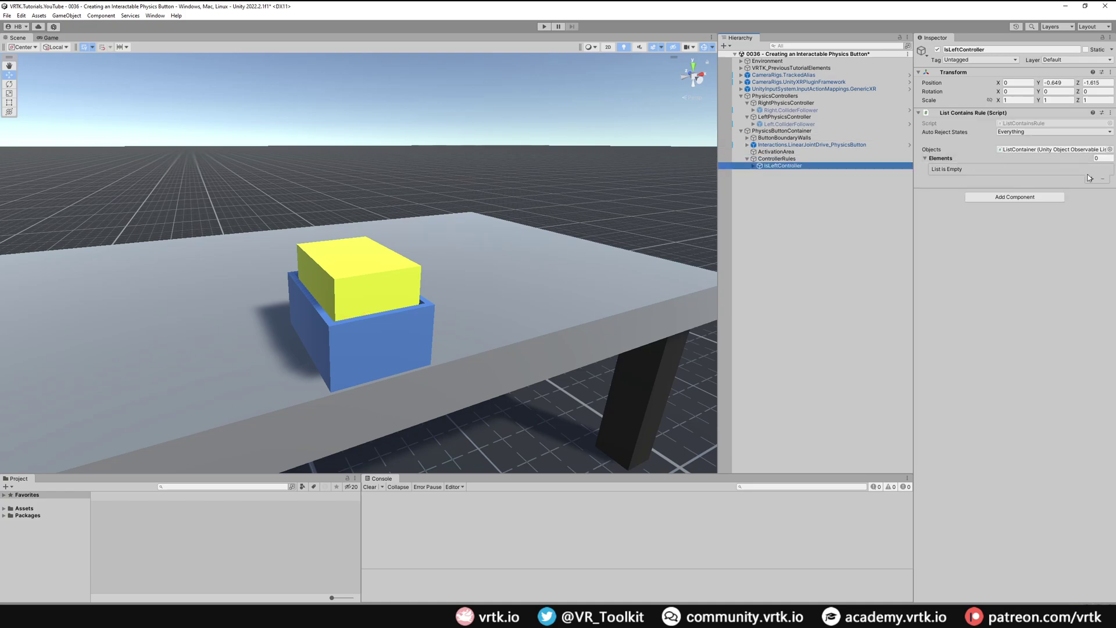
Add an element to IsLeftController's rule list and assign the LeftInteractor under LeftControllerAlias to it.
left_click(1091, 178)
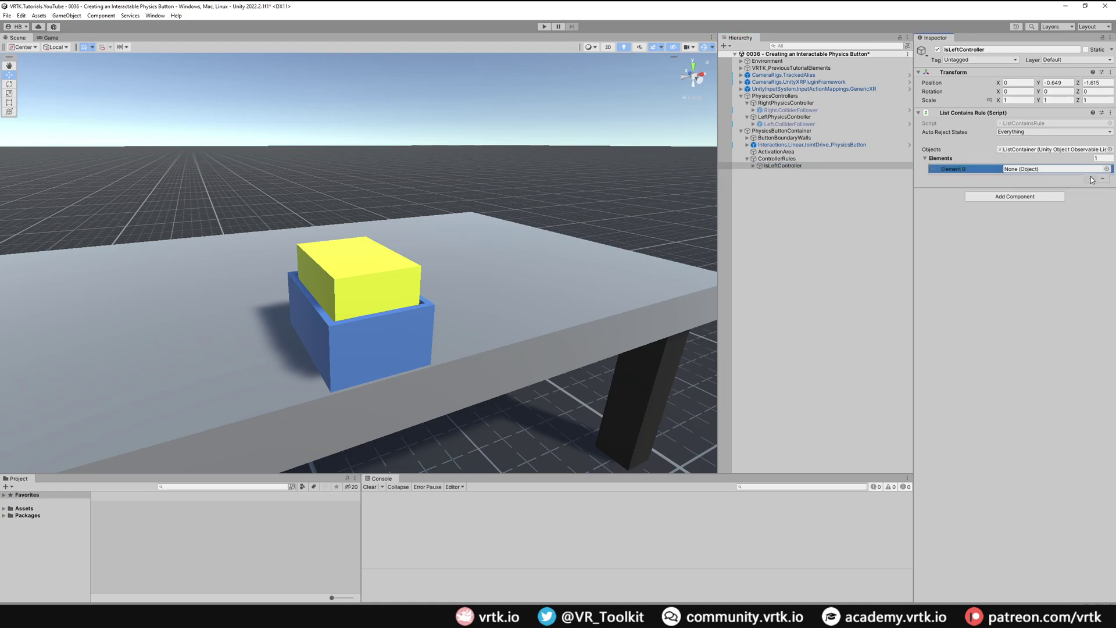
left_click(741, 75)
left_click(742, 82)
left_click(753, 103)
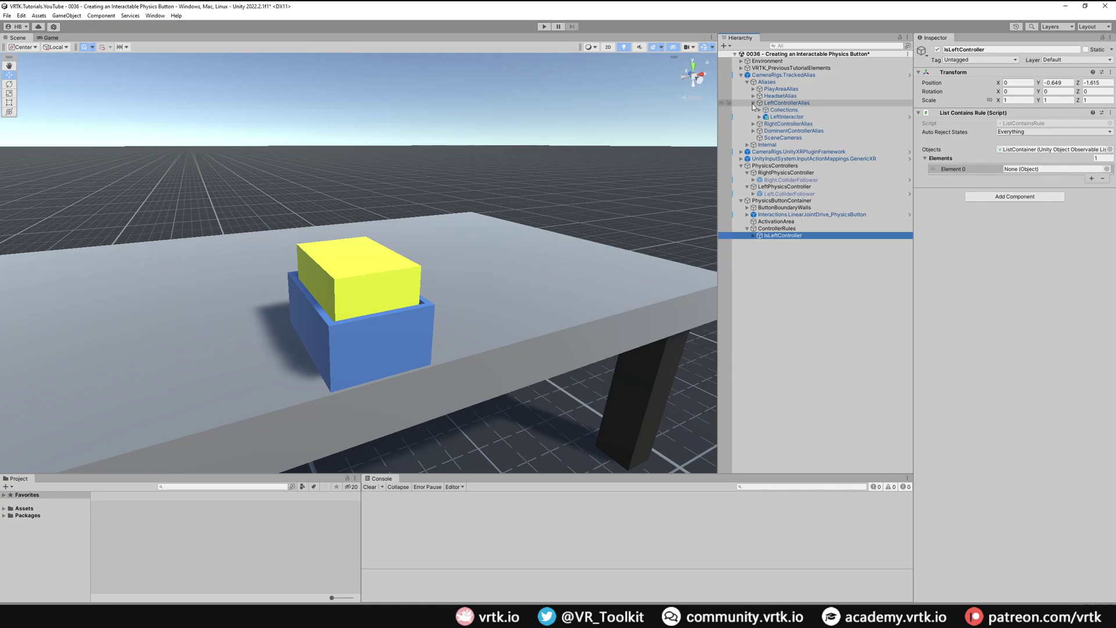
left_click_drag(790, 117, 1021, 171)
Duplicate IsLeftController as IsRightController and set its Element 0 to the RightInteractor under RightControllerAlias.
left_click(798, 236)
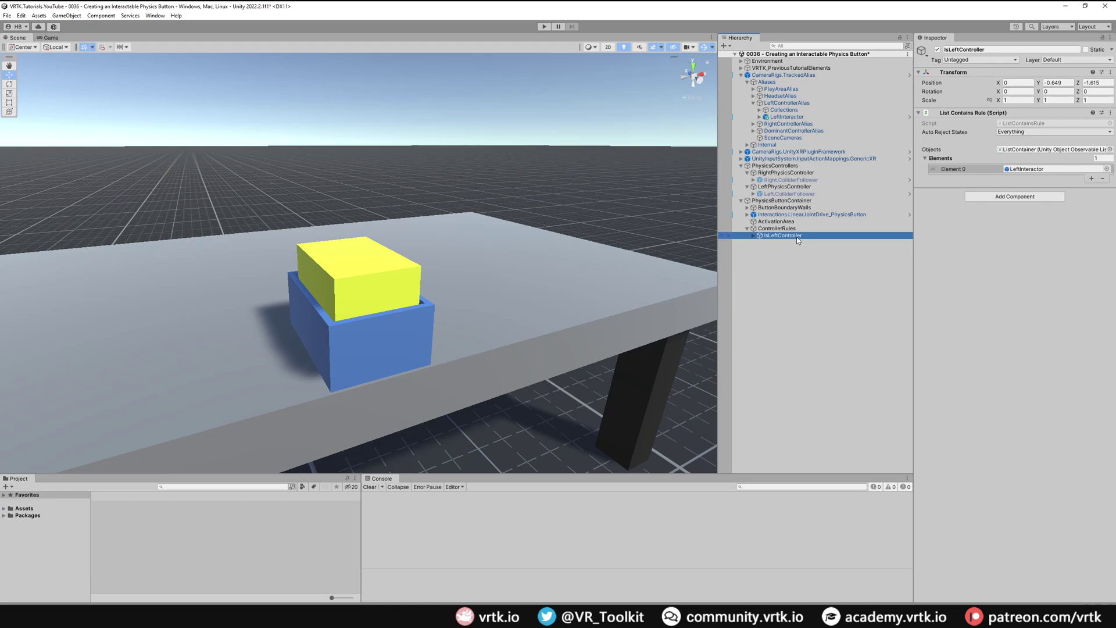
key("ctrl+d")
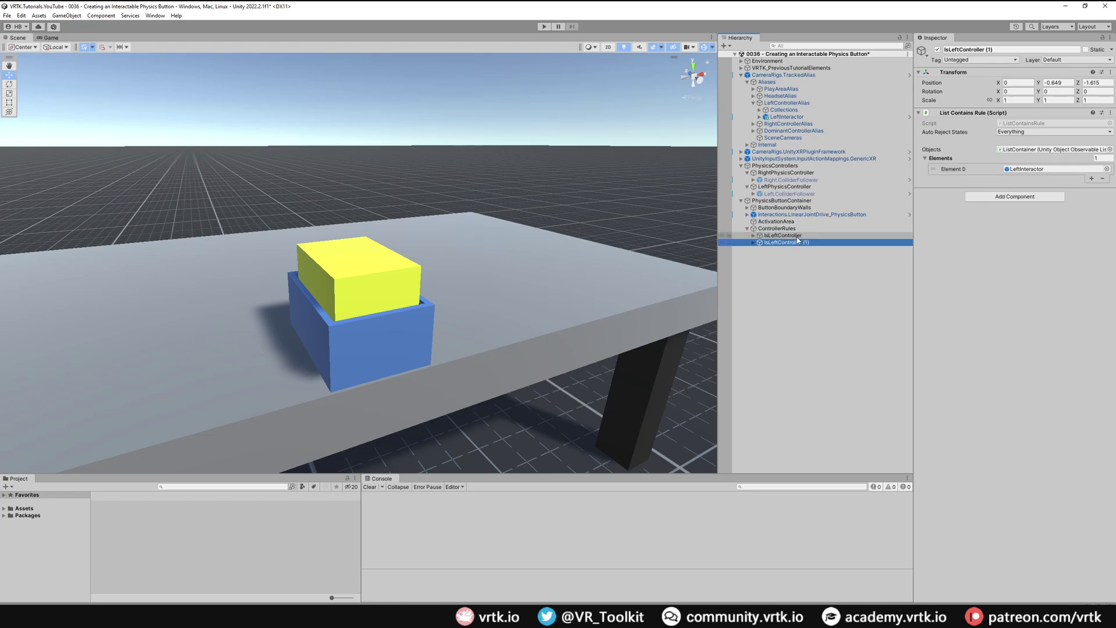
key("F2")
type("IsRightController")
key("Return")
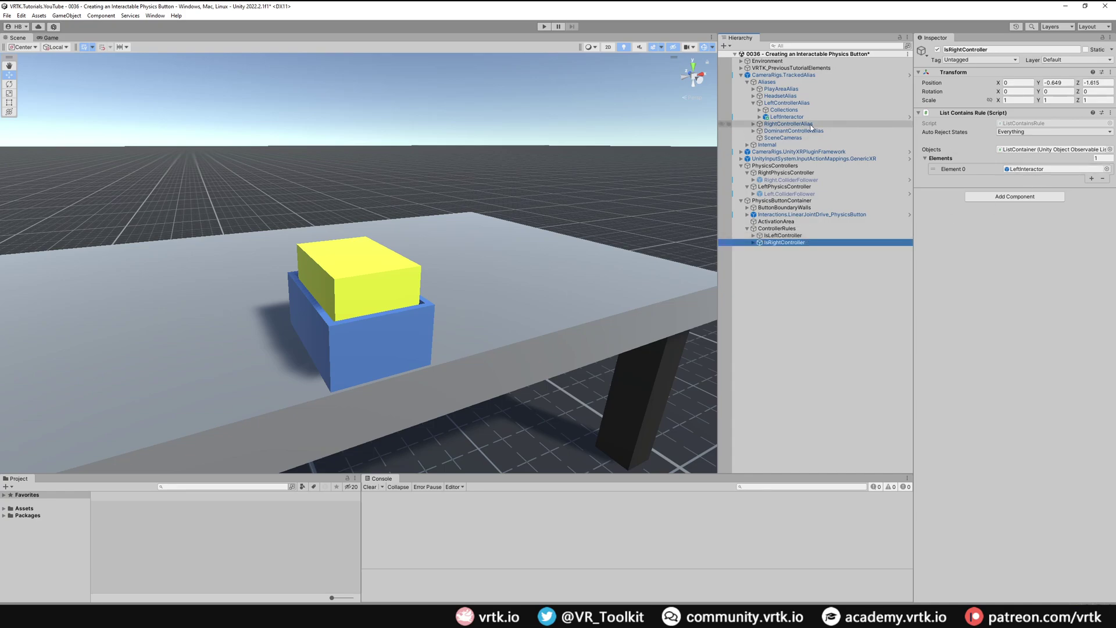
left_click(753, 124)
left_click_drag(789, 137, 1036, 169)
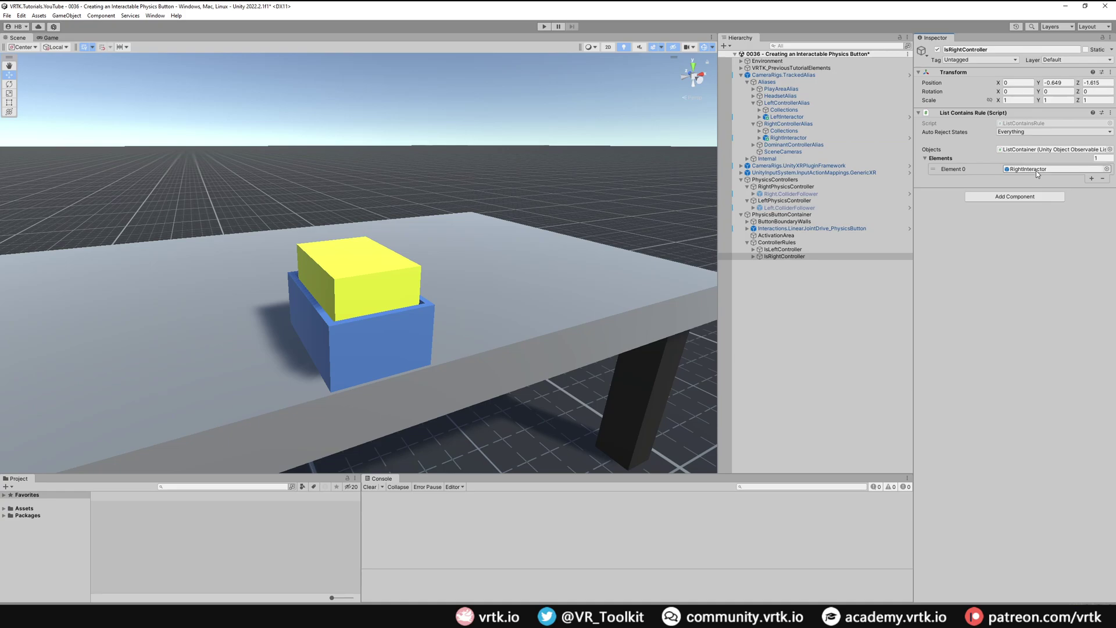
Create an empty child object named CollisionStarted under ControllerRules.
left_click(799, 244)
right_click(799, 243)
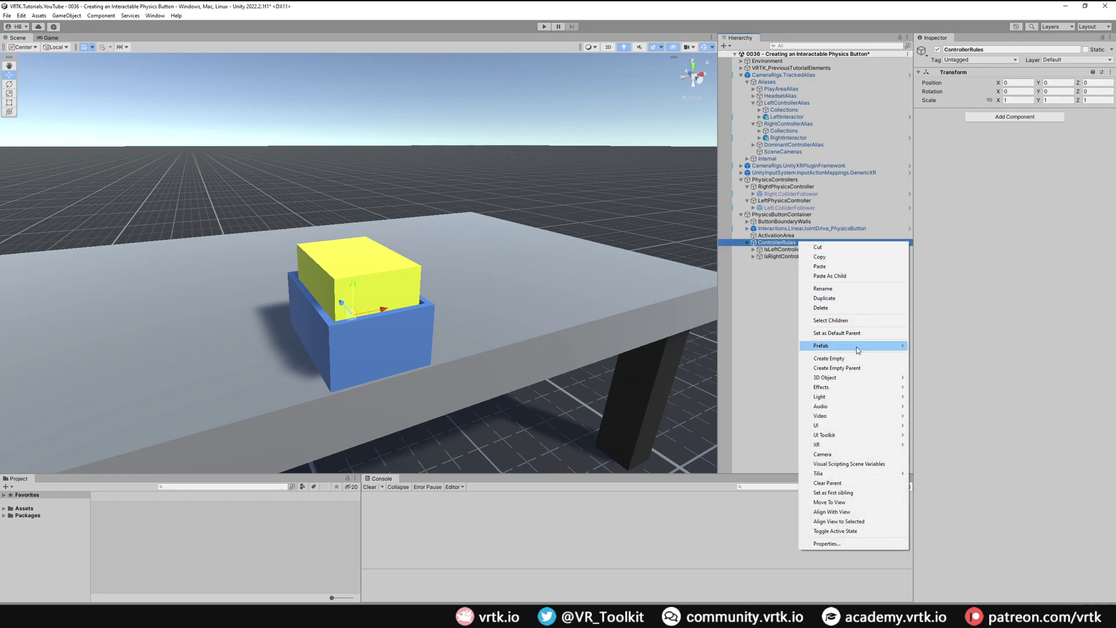
left_click(829, 359)
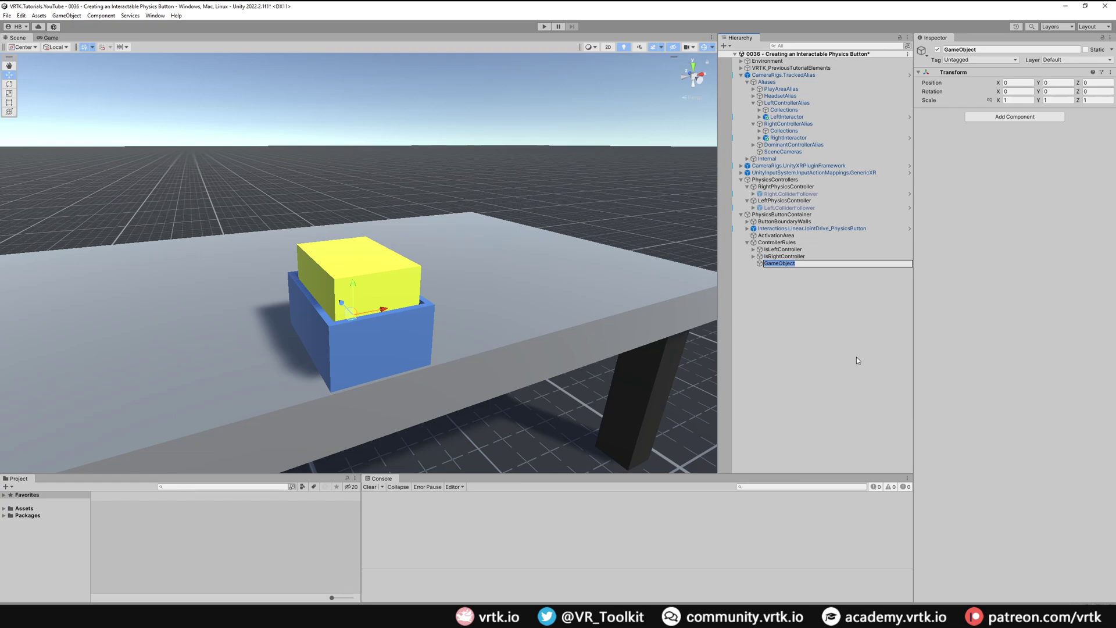
type("CollisionStarted")
key("Return")
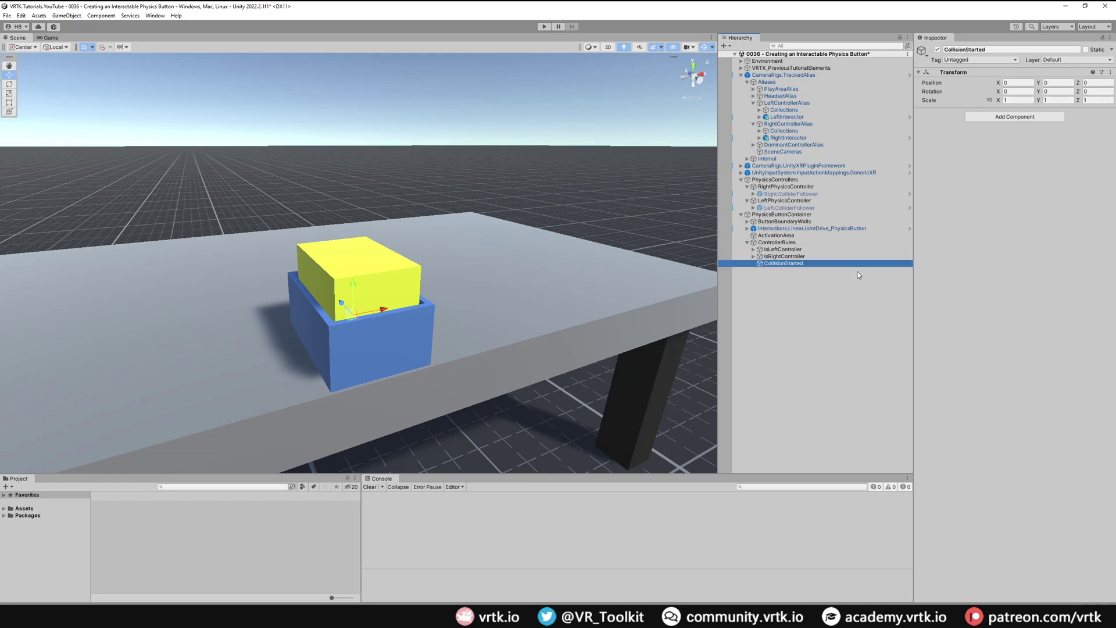
Add a Notifier Container Extractor component to the CollisionStarted object.
left_click(800, 236)
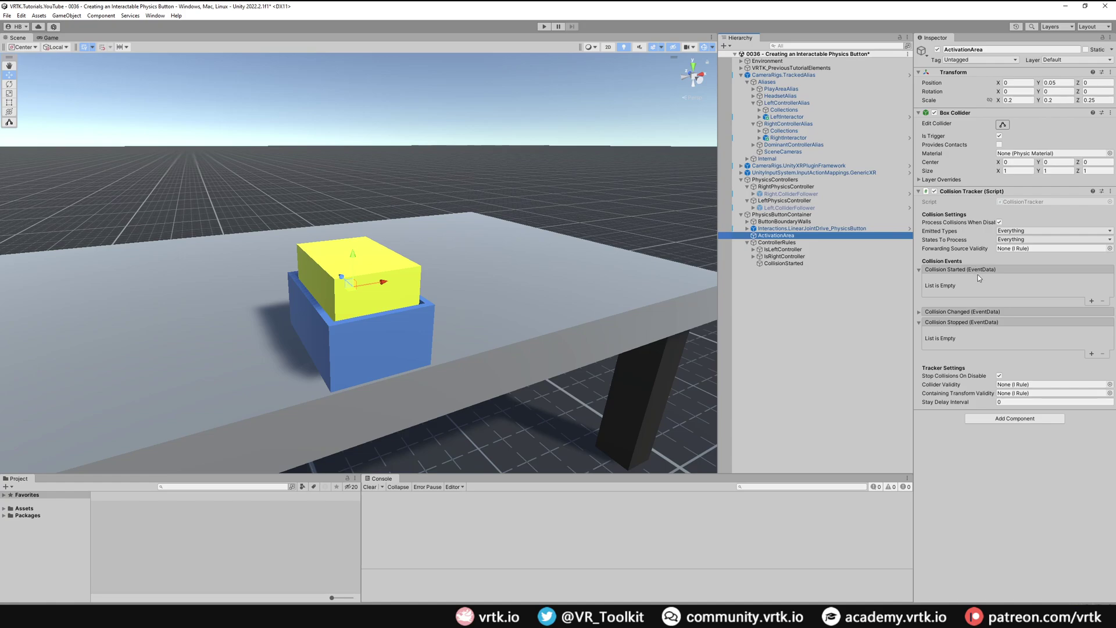
left_click(791, 263)
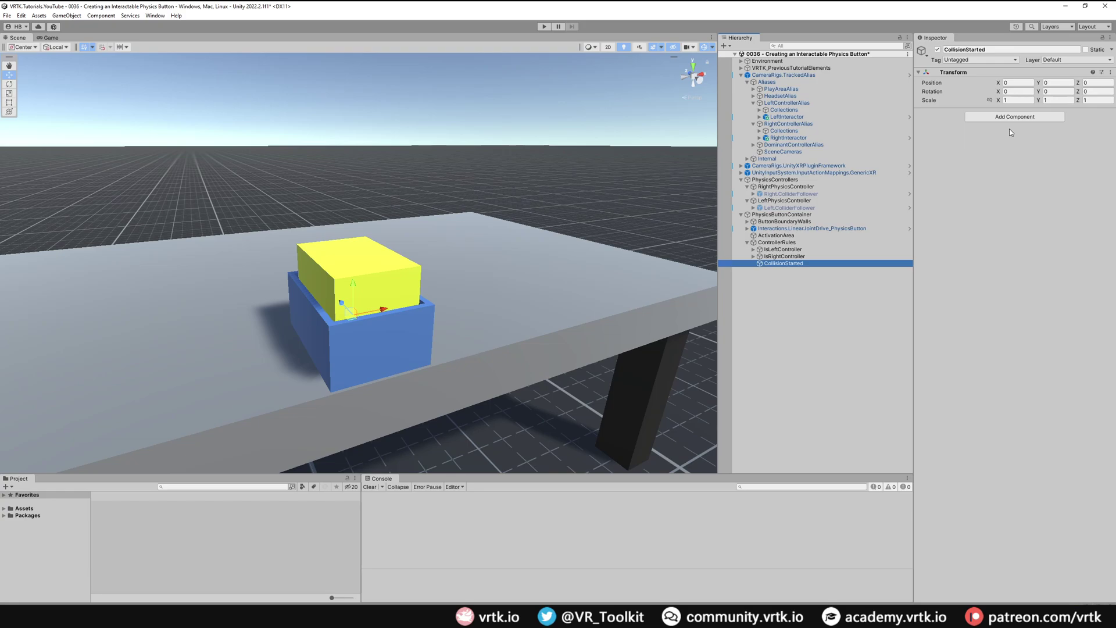
left_click(1015, 116)
left_click(1035, 147)
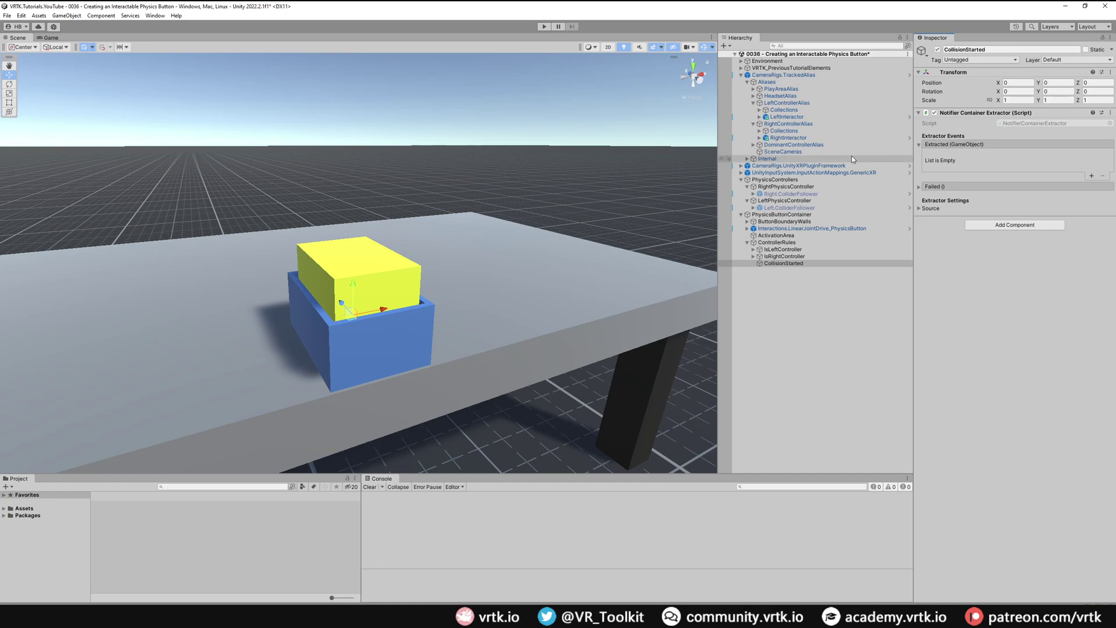
Generate a Rules Matcher component inside CollisionStarted with the Observable List Component Generator.
left_click(154, 15)
mouse_move(187, 75)
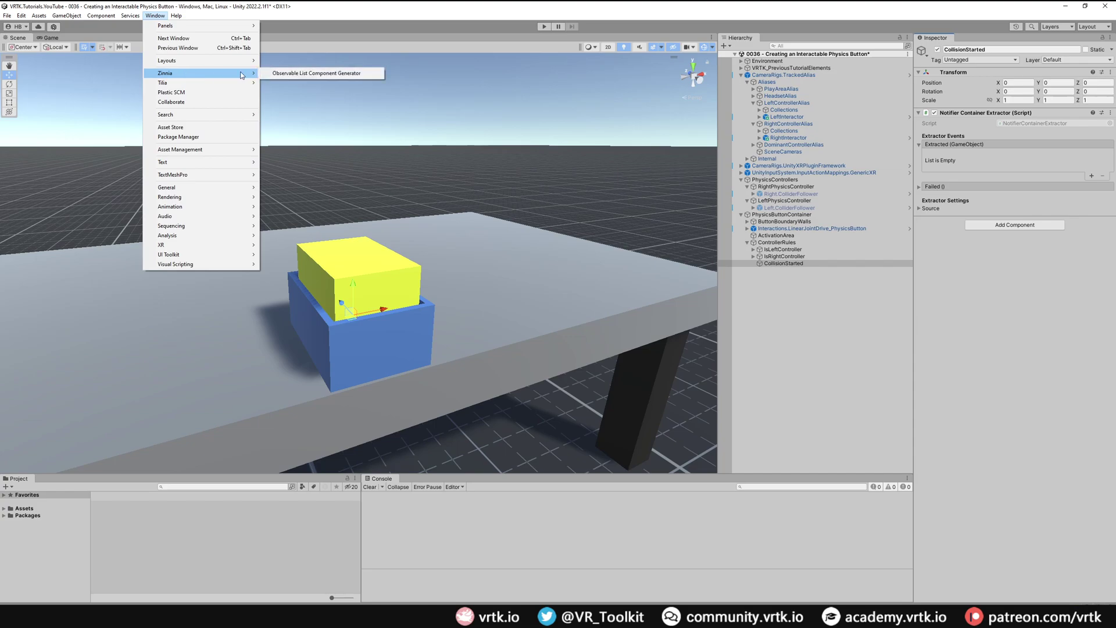
left_click(294, 76)
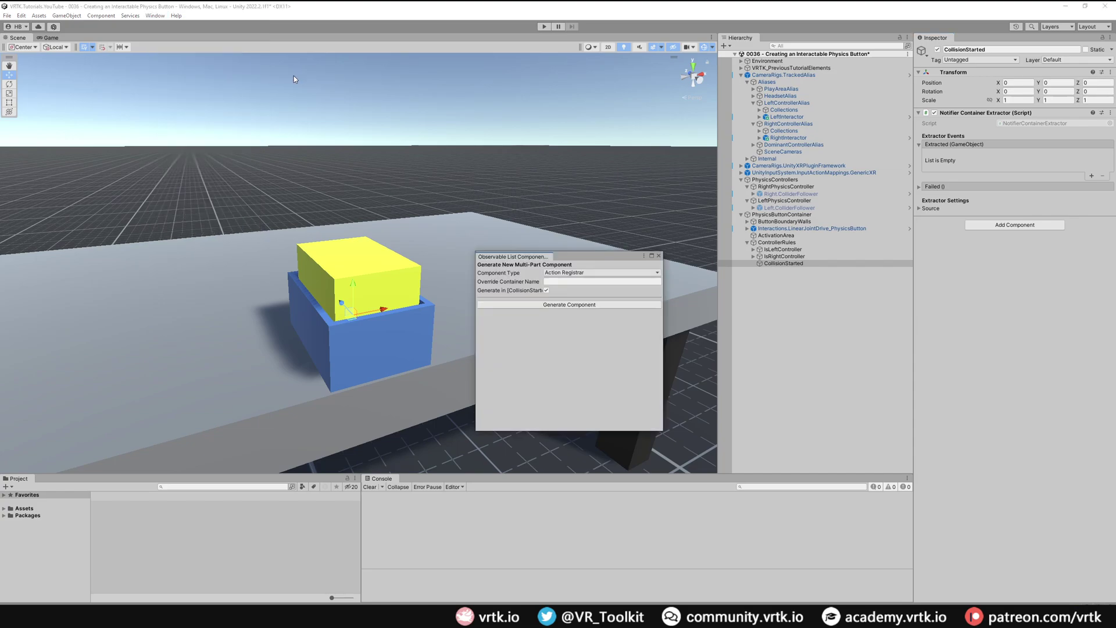
left_click(578, 273)
left_click(608, 533)
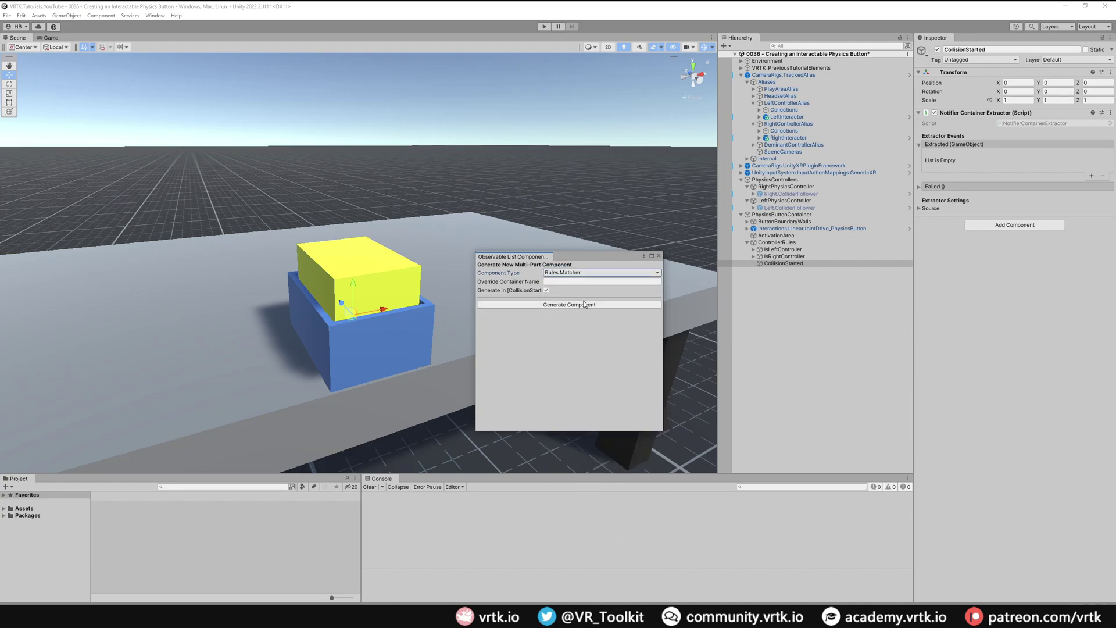
left_click(587, 306)
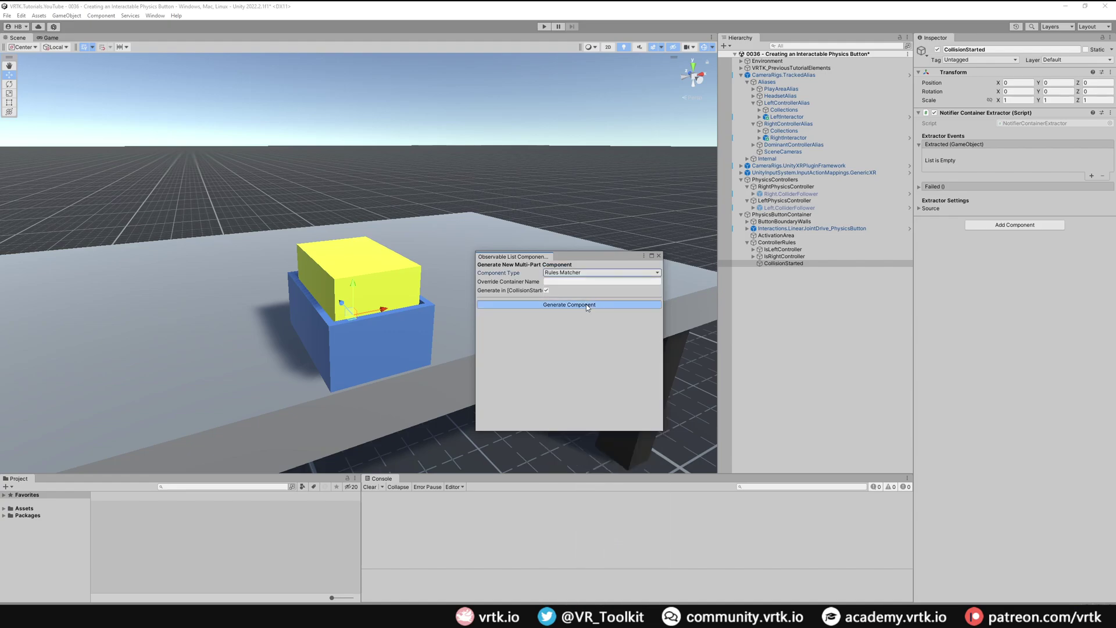
left_click(659, 257)
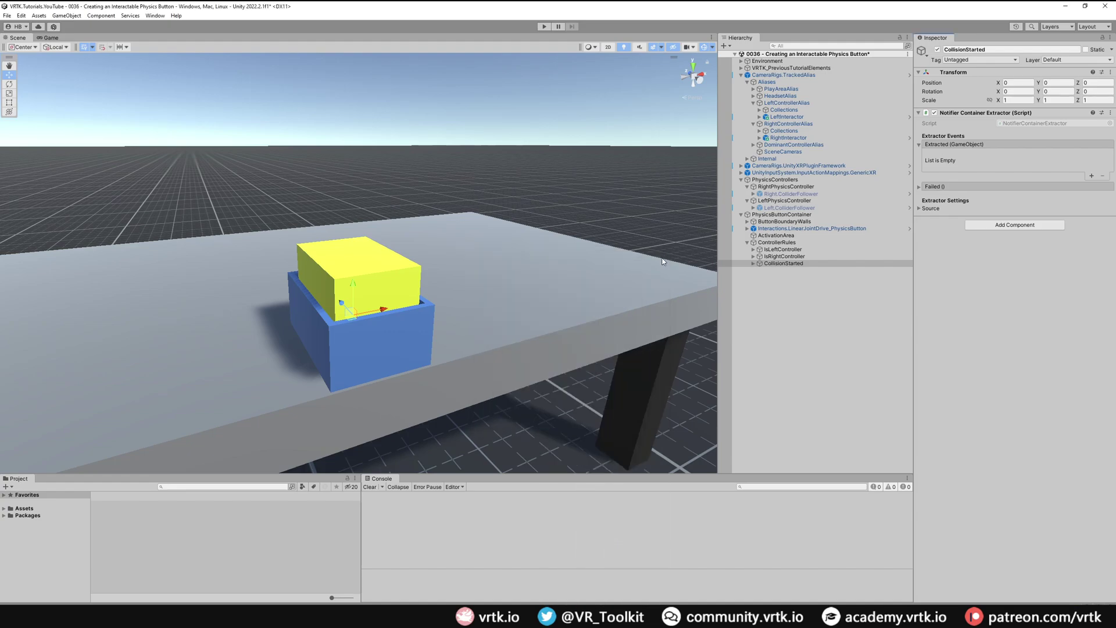
left_click(755, 263)
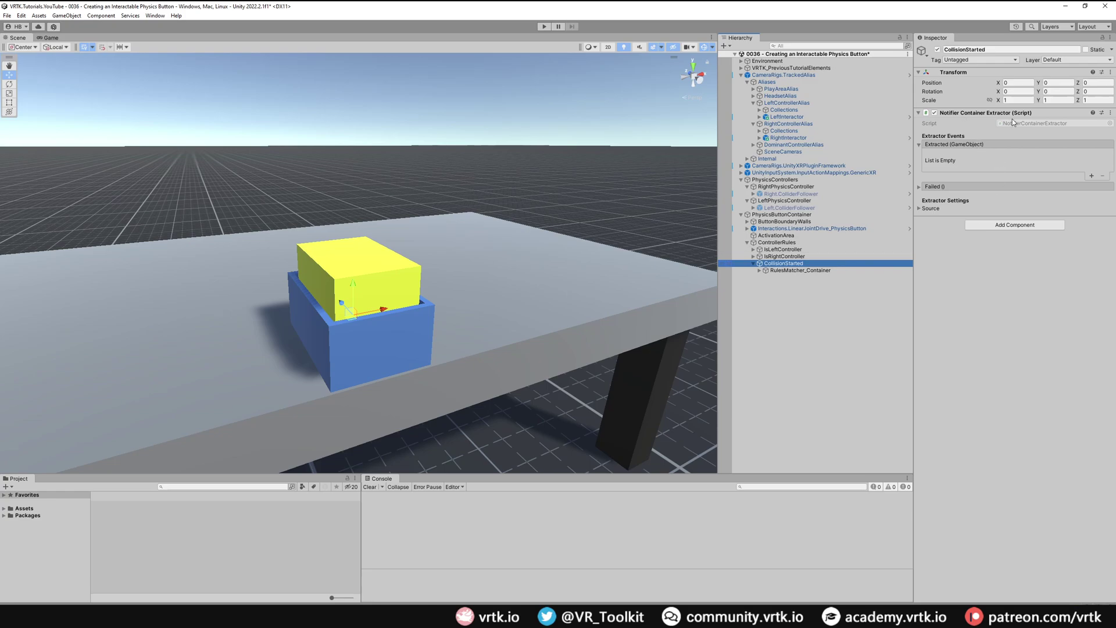
Make CollisionStarted's Extracted event call the dynamic RulesMatcher.Match function on RulesMatcher_Container.
left_click(1092, 177)
left_click(800, 271)
left_click_drag(801, 272, 953, 168)
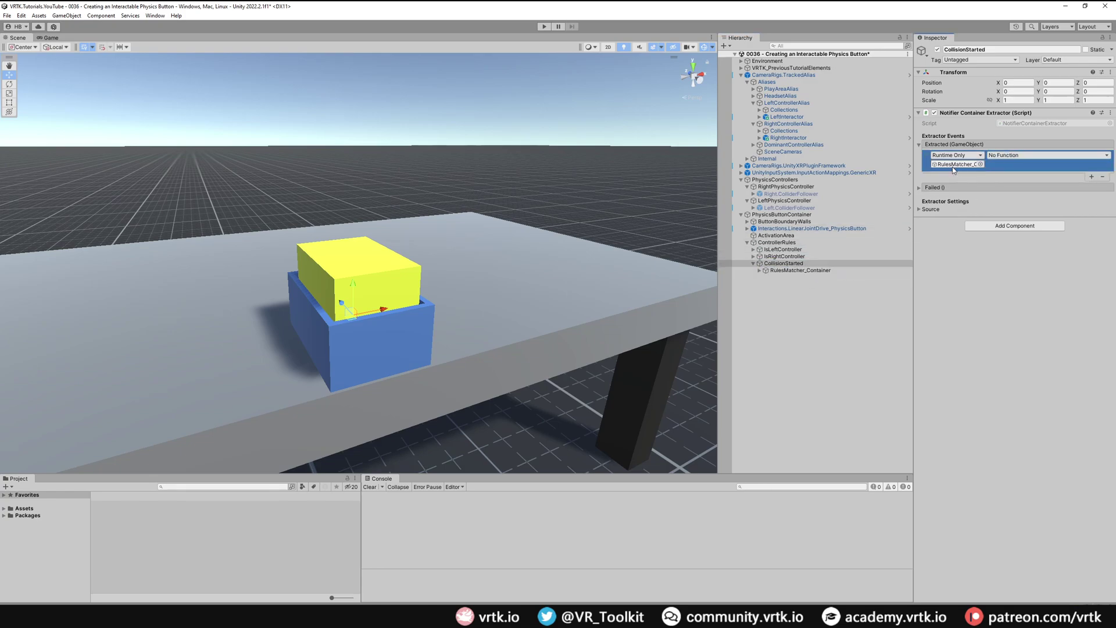
left_click(997, 156)
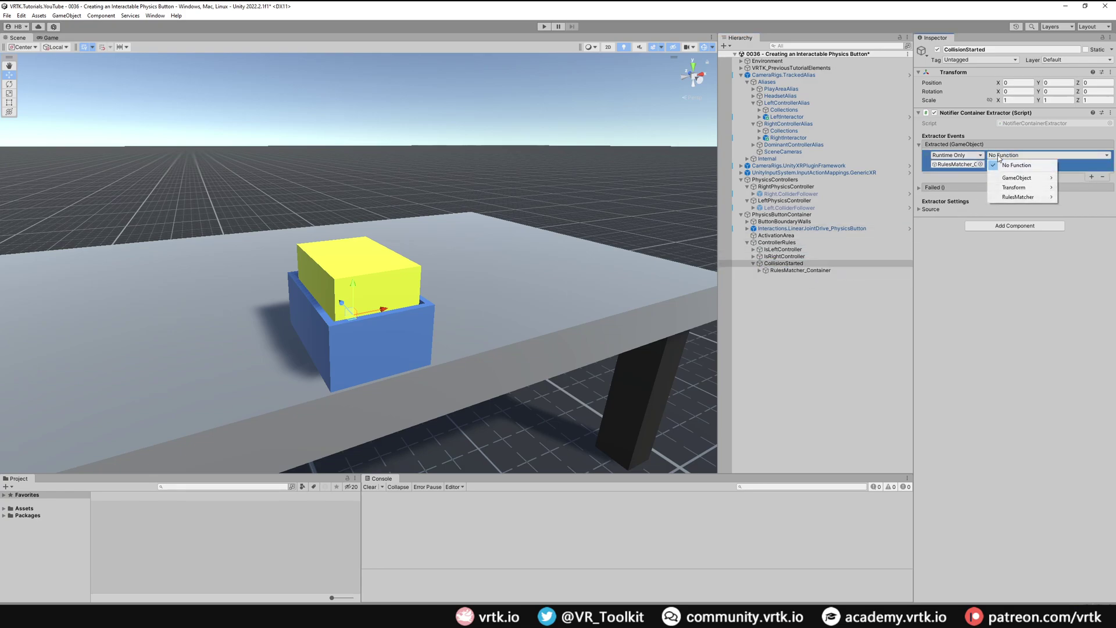
mouse_move(1033, 200)
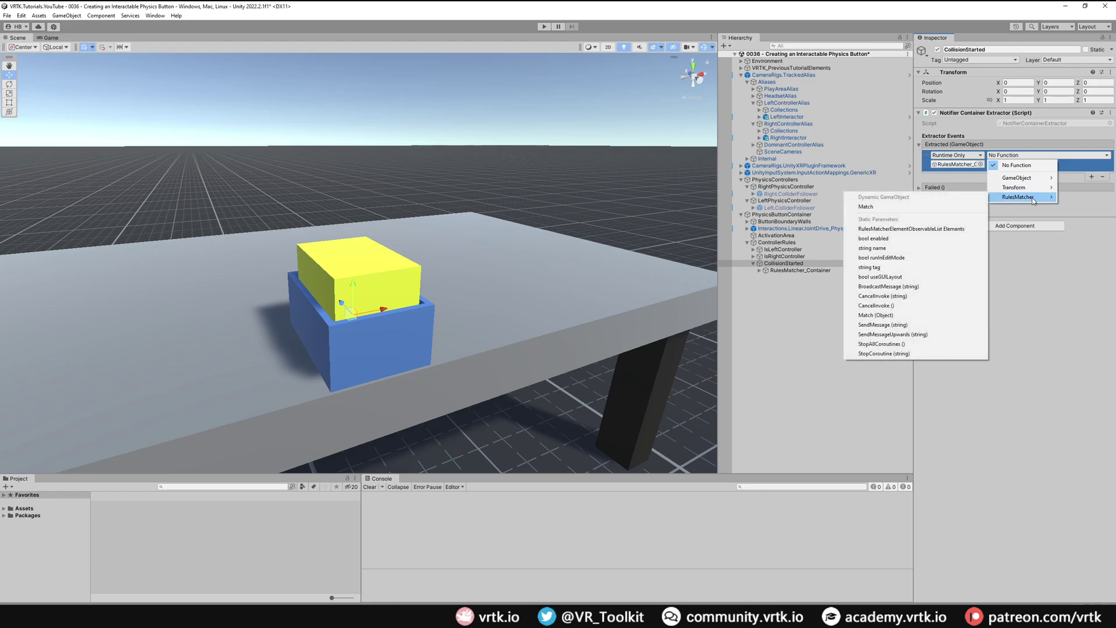
left_click(901, 210)
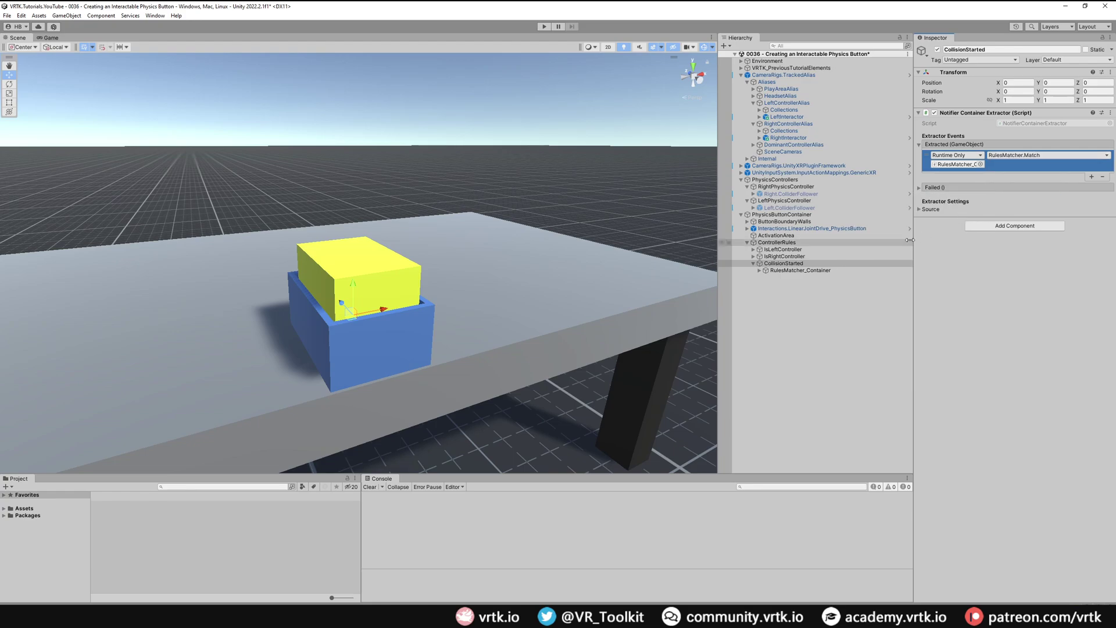
Add two elements to the Rules Matcher under CollisionStarted, with IsLeftController as the first rule and IsRightController as the second.
left_click(835, 271)
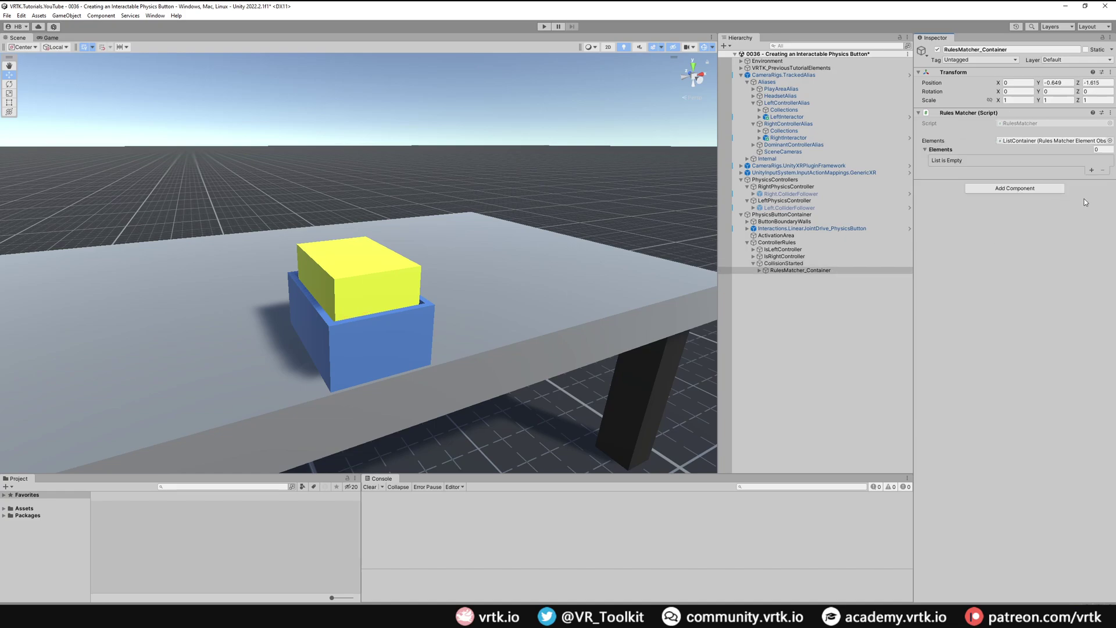
left_click(1091, 169)
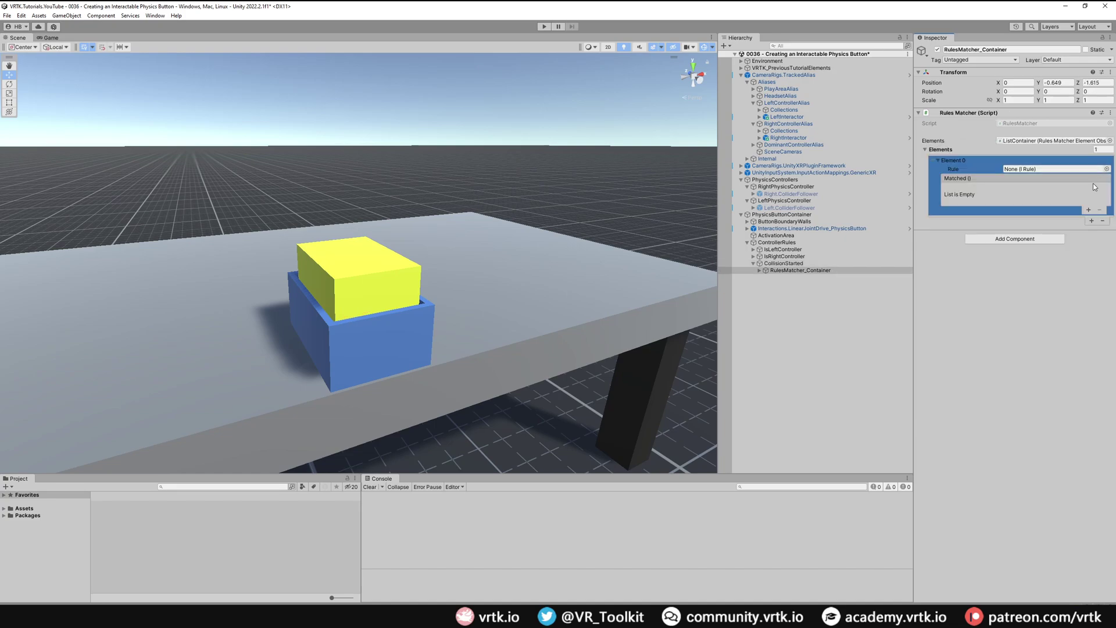
left_click(1091, 221)
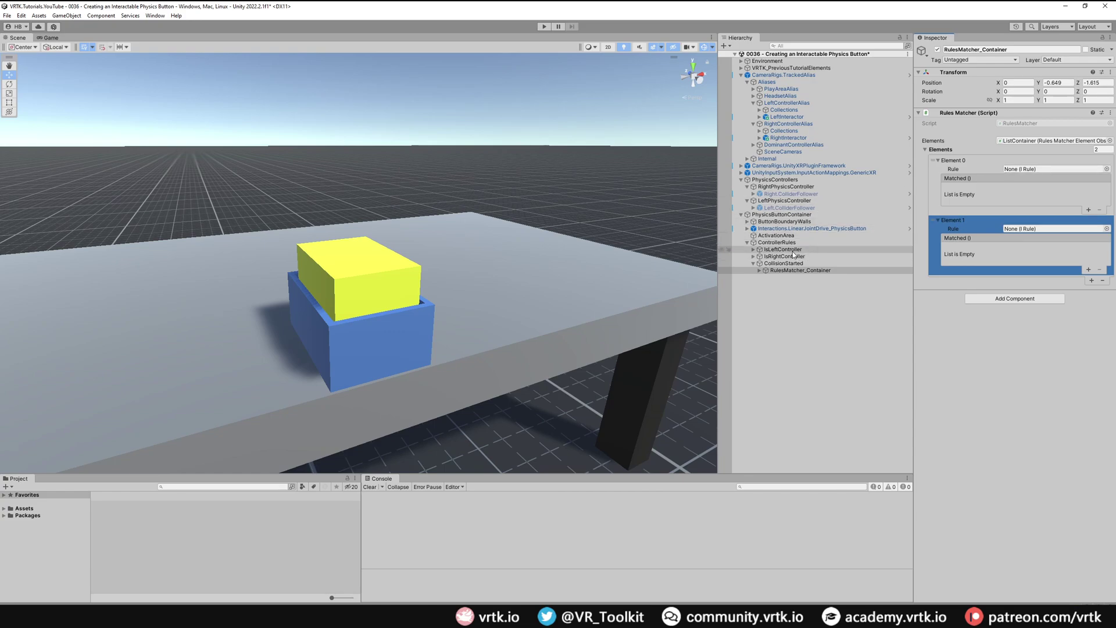
left_click_drag(793, 251, 1028, 169)
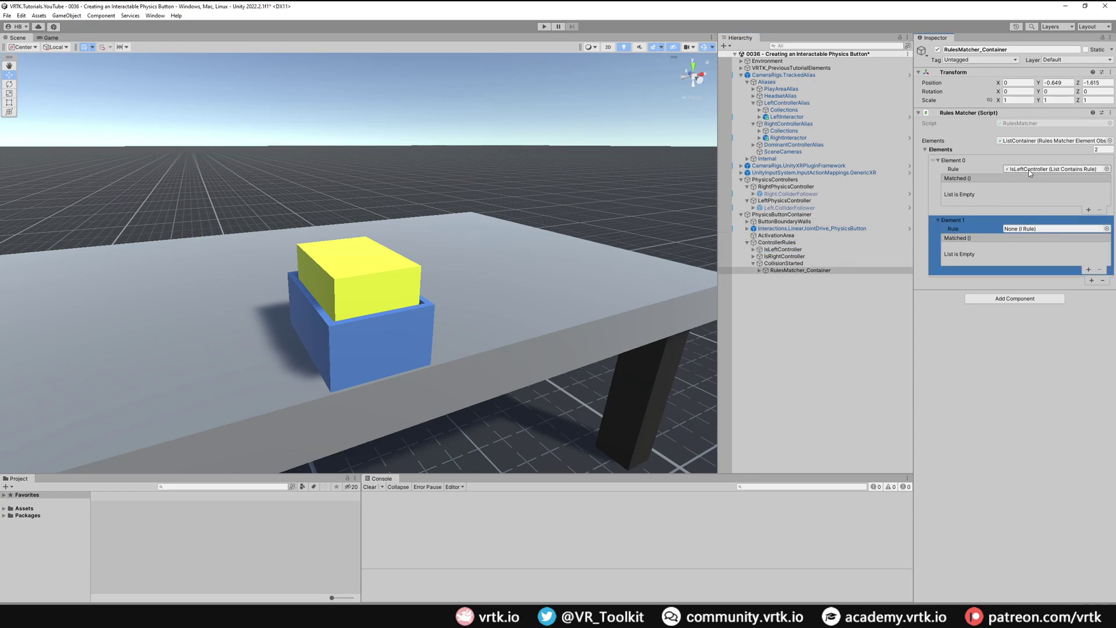
left_click(784, 256)
left_click_drag(784, 256, 1020, 226)
Make the IsLeftController element's Matched event call GameObject.SetActive with true on Left.ColliderFollower.
left_click(1089, 210)
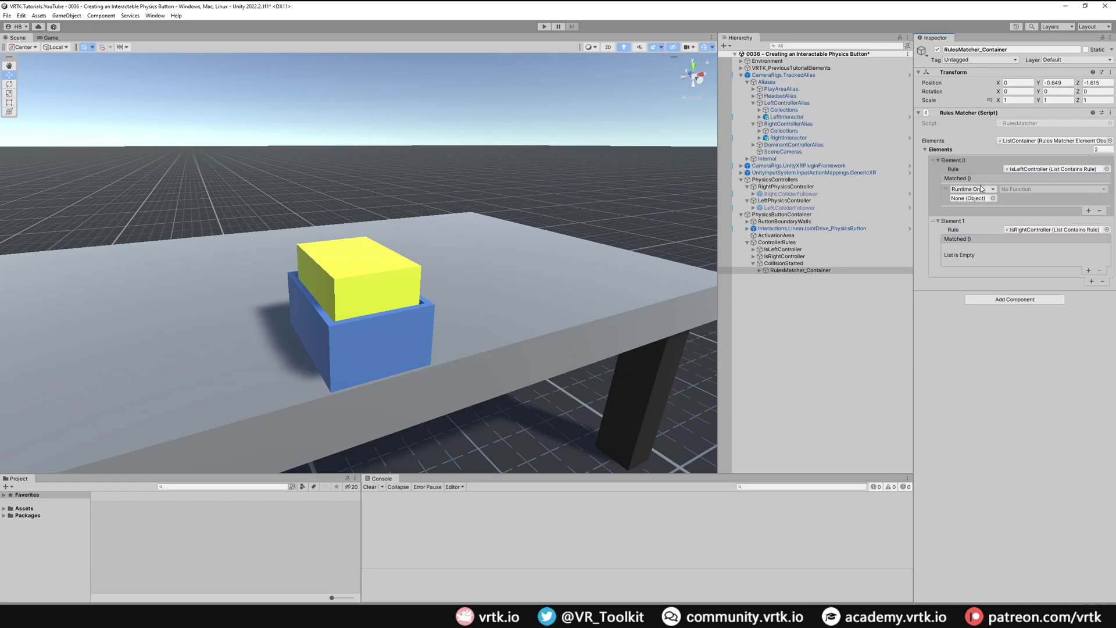
left_click_drag(789, 208, 974, 197)
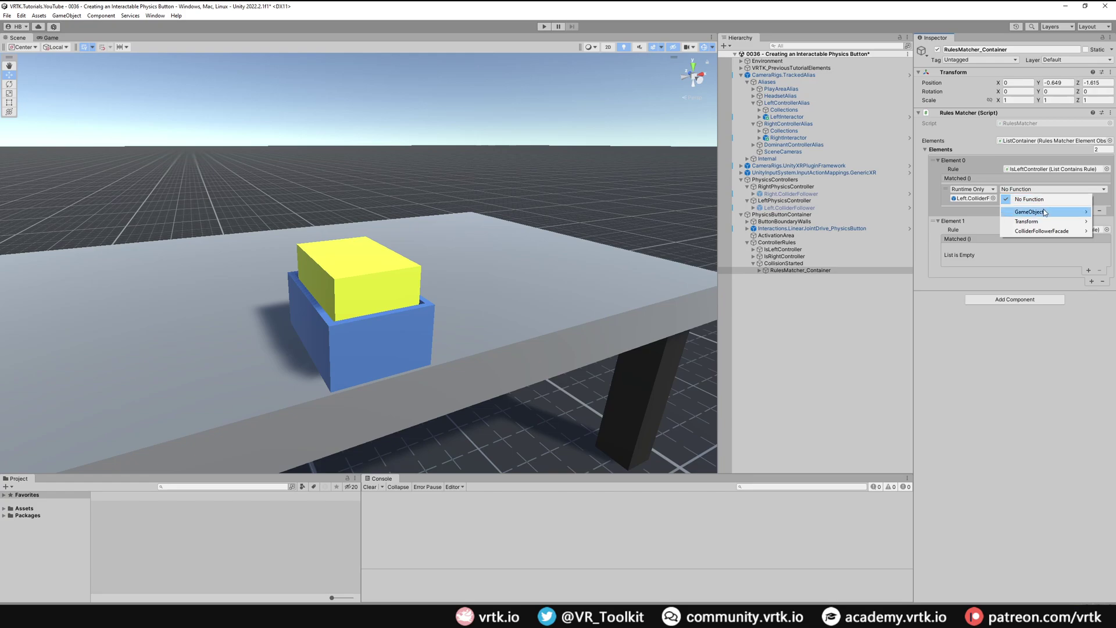
mouse_move(1045, 211)
left_click(937, 279)
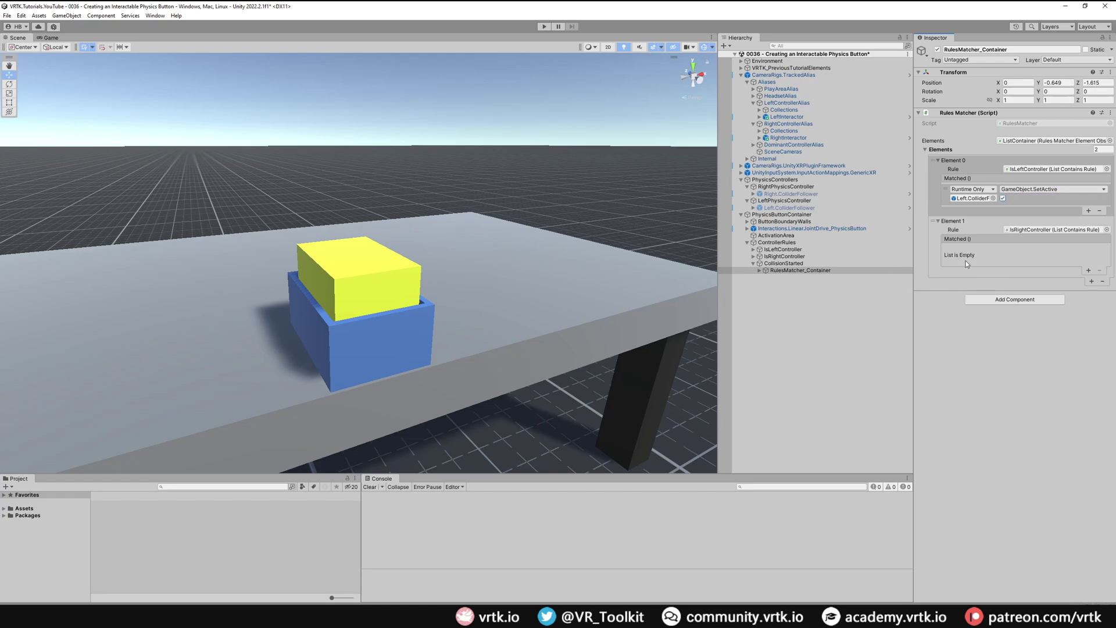
Make the IsRightController element's Matched event call GameObject.SetActive with true on Right.ColliderFollower.
left_click(1088, 270)
left_click_drag(805, 195, 971, 260)
left_click(1023, 250)
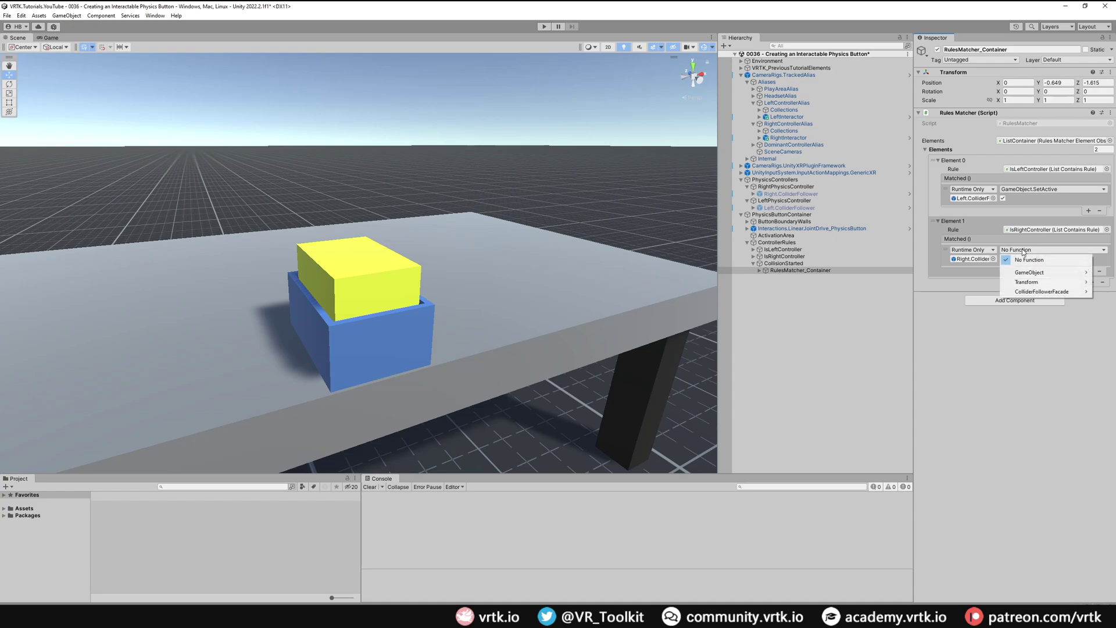
mouse_move(1013, 285)
left_click(962, 339)
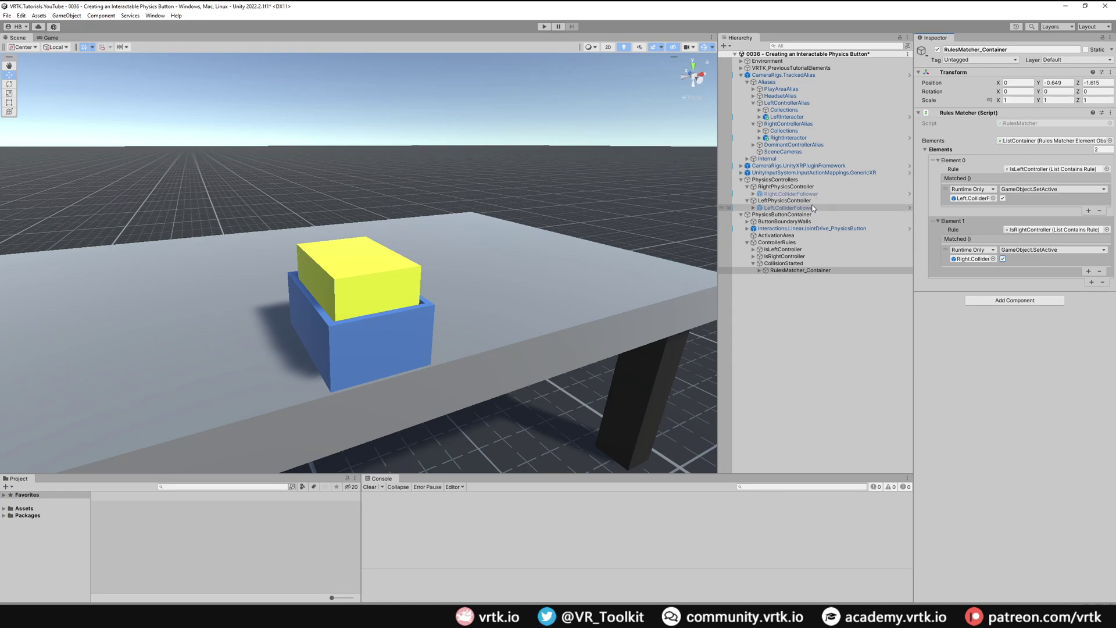
Duplicate the CollisionStarted object with its rules matcher and rename the copy as CollisionStopped.
left_click(784, 264)
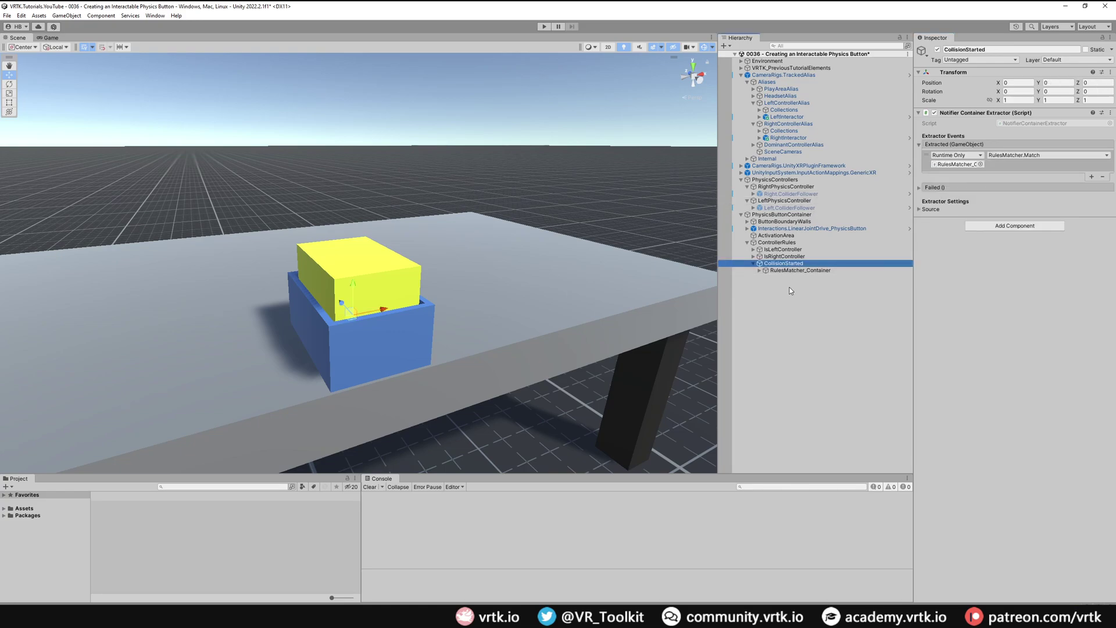
key("ctrl+d")
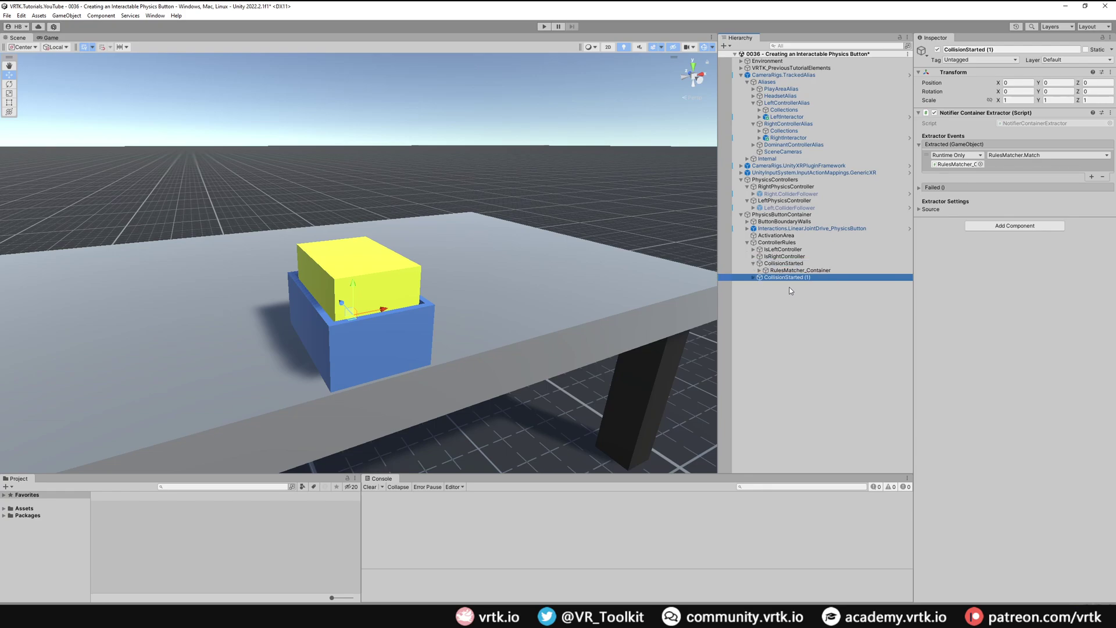
key("F2")
type("CollisionStopped")
key("Return")
Set both Matched SetActive calls to false in the RulesMatcher_Container under CollisionStopped, checking against the one under CollisionStarted.
left_click(753, 278)
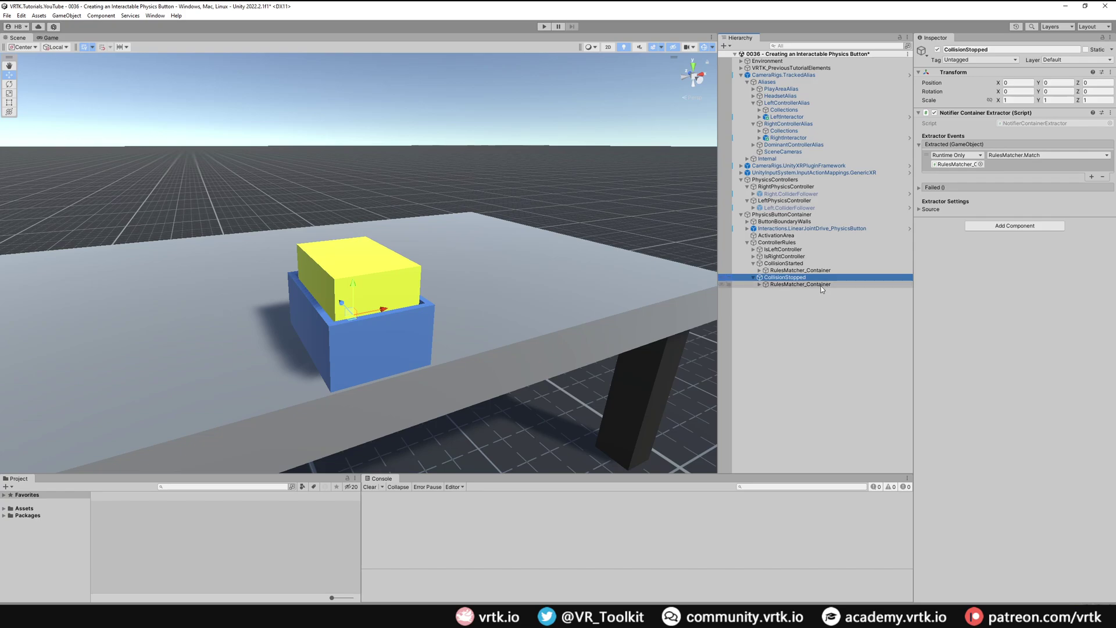
left_click(822, 285)
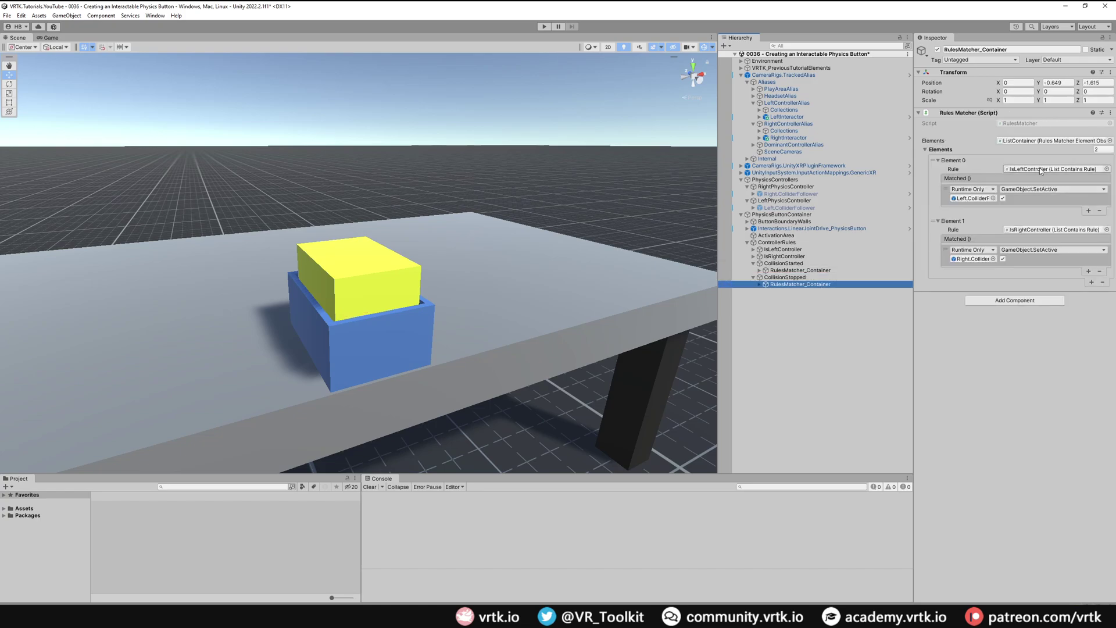
left_click(1003, 199)
left_click(1003, 259)
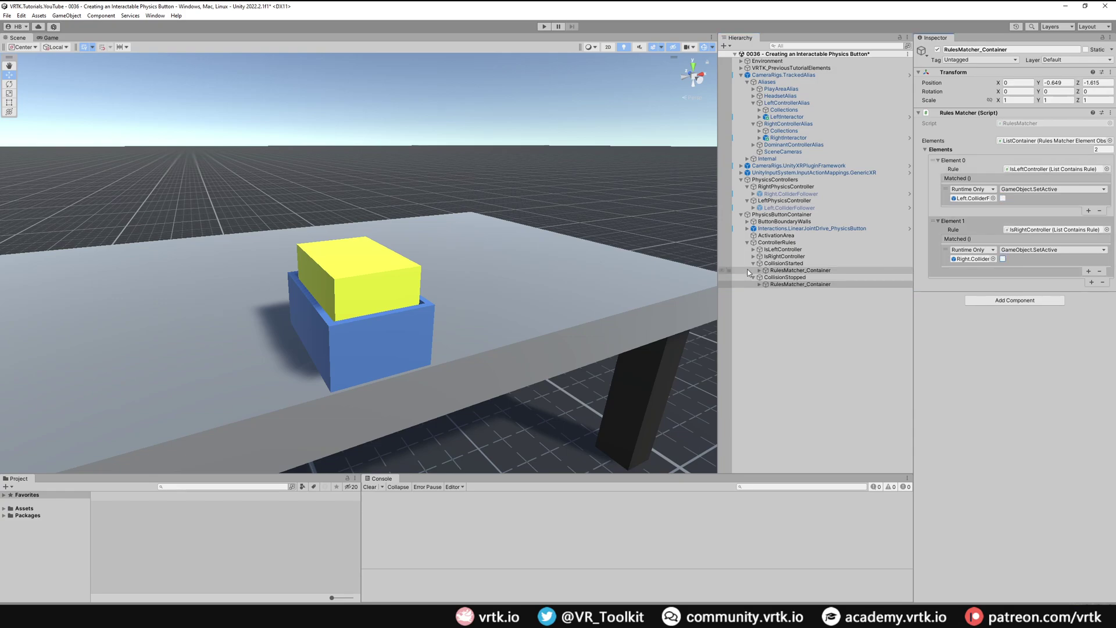
left_click(800, 271)
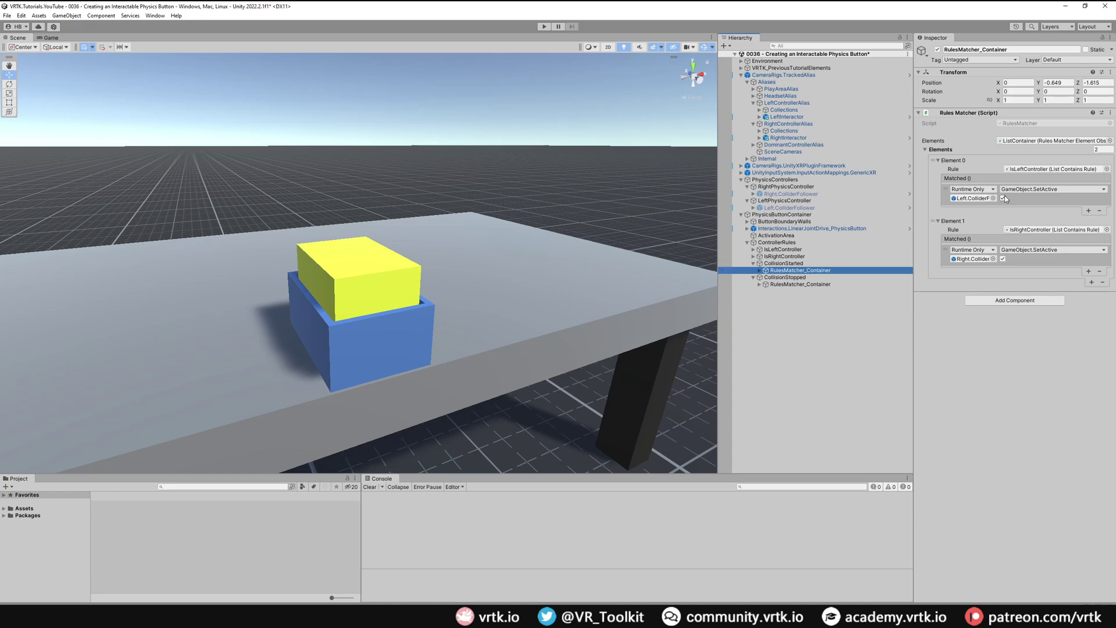
left_click(823, 284)
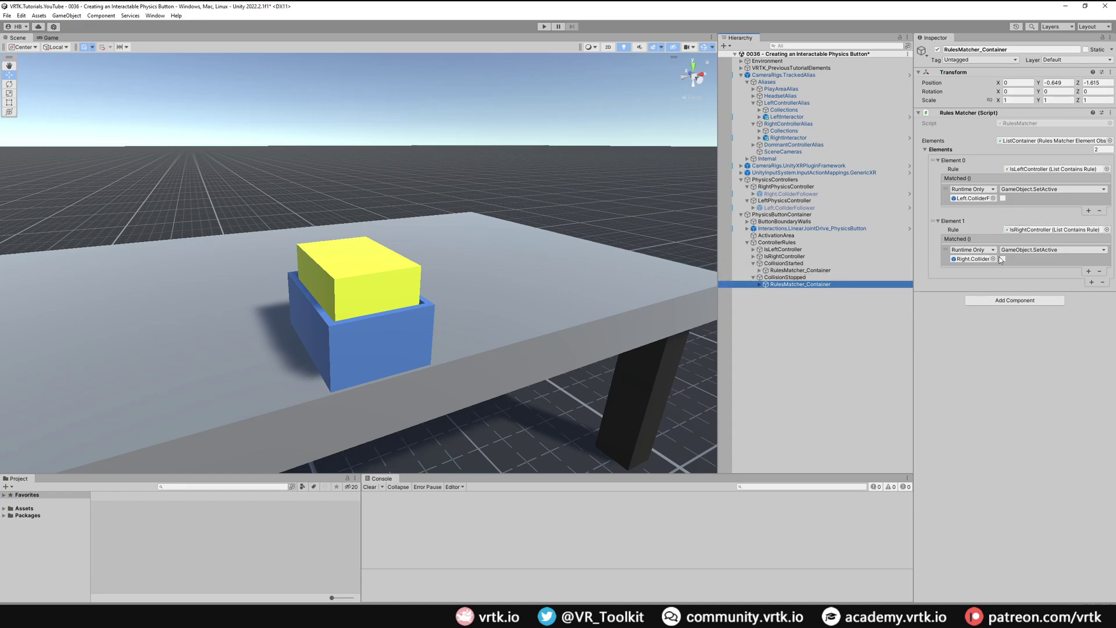
Make ActivationArea's Collision Started event call the dynamic NotifierContainerExtractor.DoExtract function on the CollisionStarted object.
left_click(782, 236)
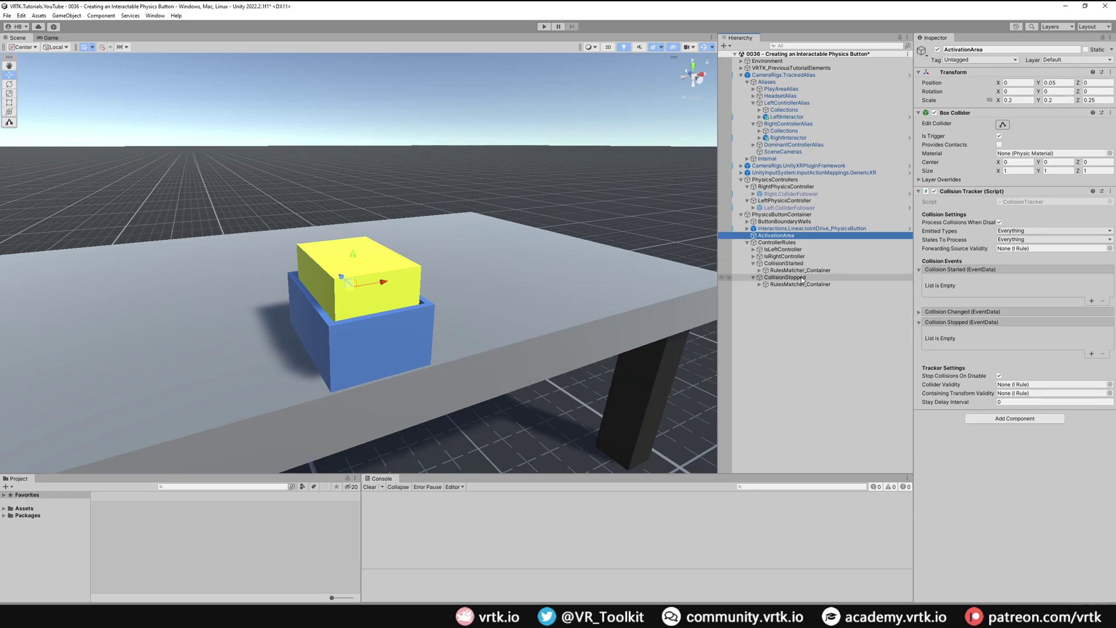
left_click(1092, 300)
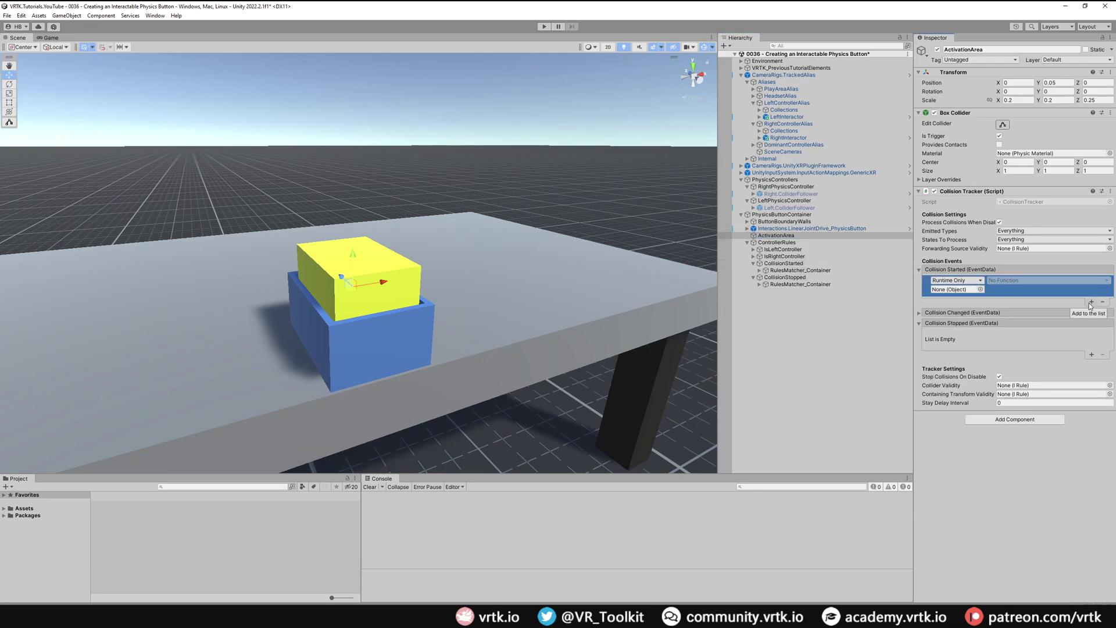
left_click_drag(783, 263, 960, 290)
left_click(1015, 283)
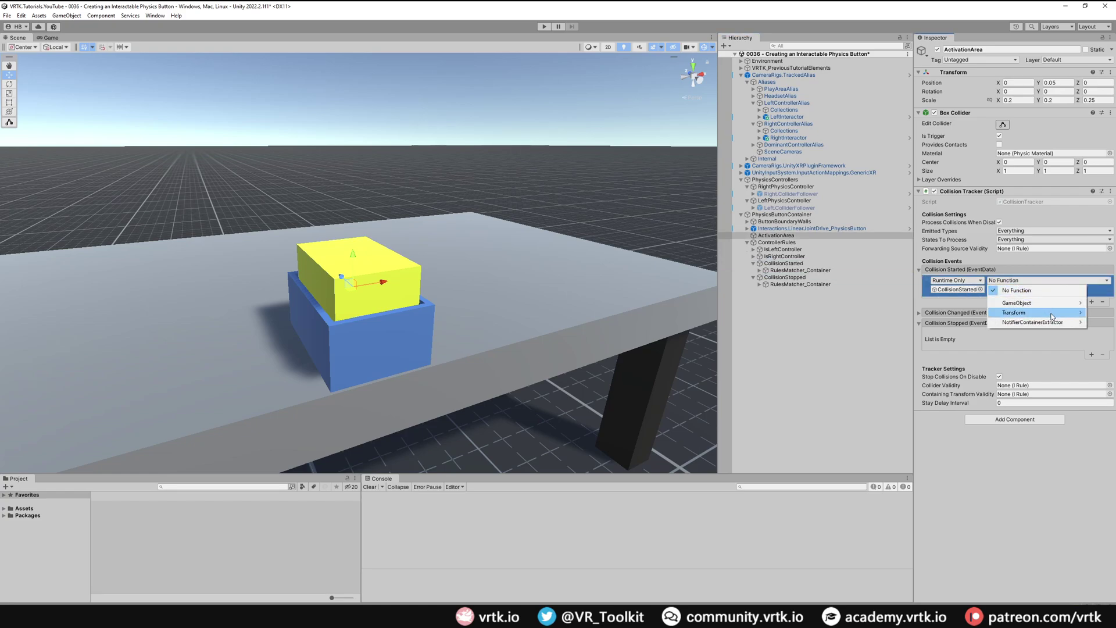
mouse_move(1057, 324)
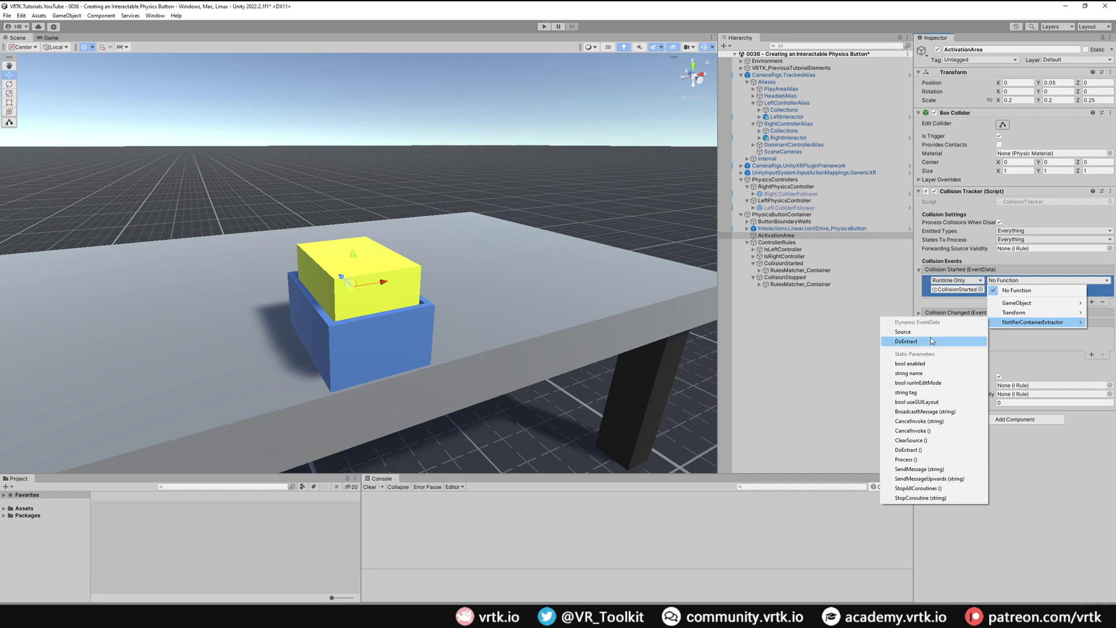
left_click(930, 341)
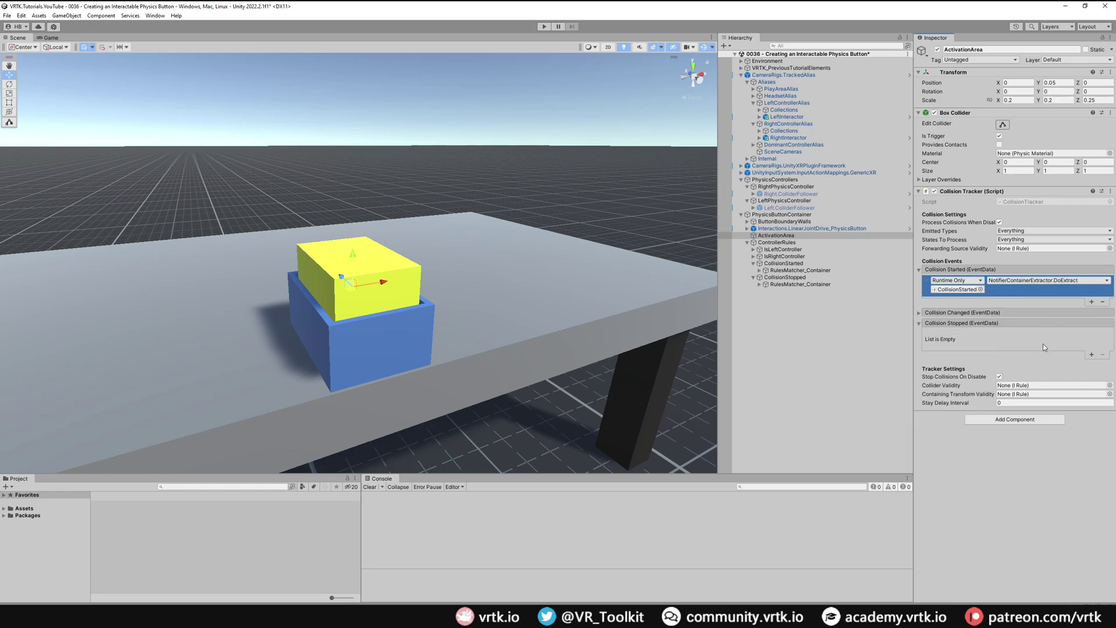
Make ActivationArea's Collision Stopped event call the dynamic NotifierContainerExtractor.DoExtract function on the CollisionStopped object.
left_click(1092, 355)
left_click_drag(790, 277, 954, 343)
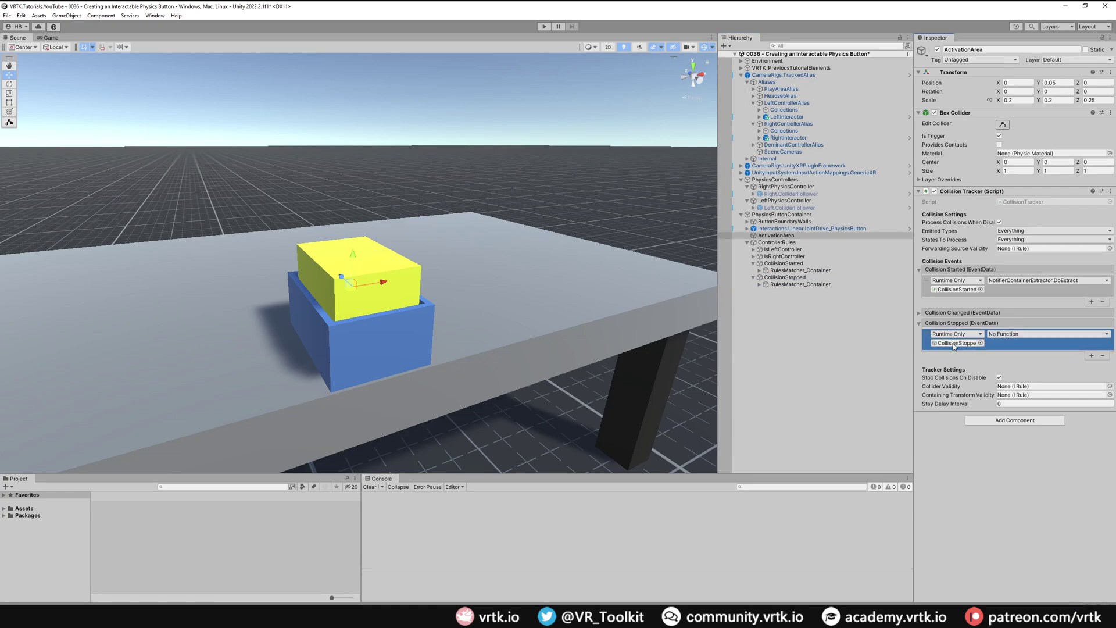
left_click(1019, 335)
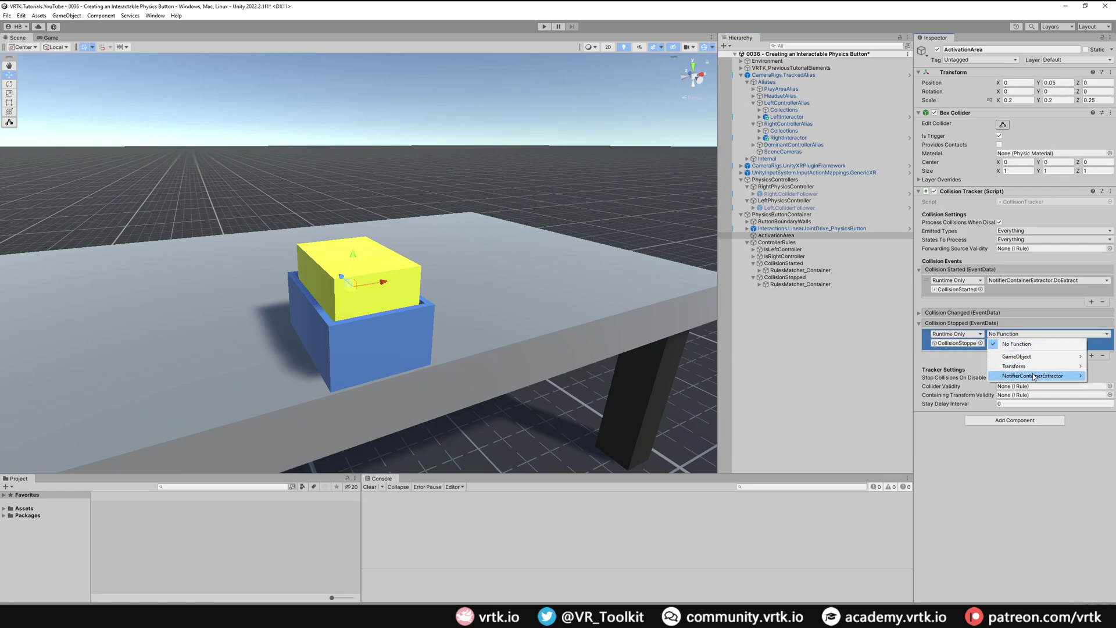
mouse_move(1032, 377)
left_click(943, 394)
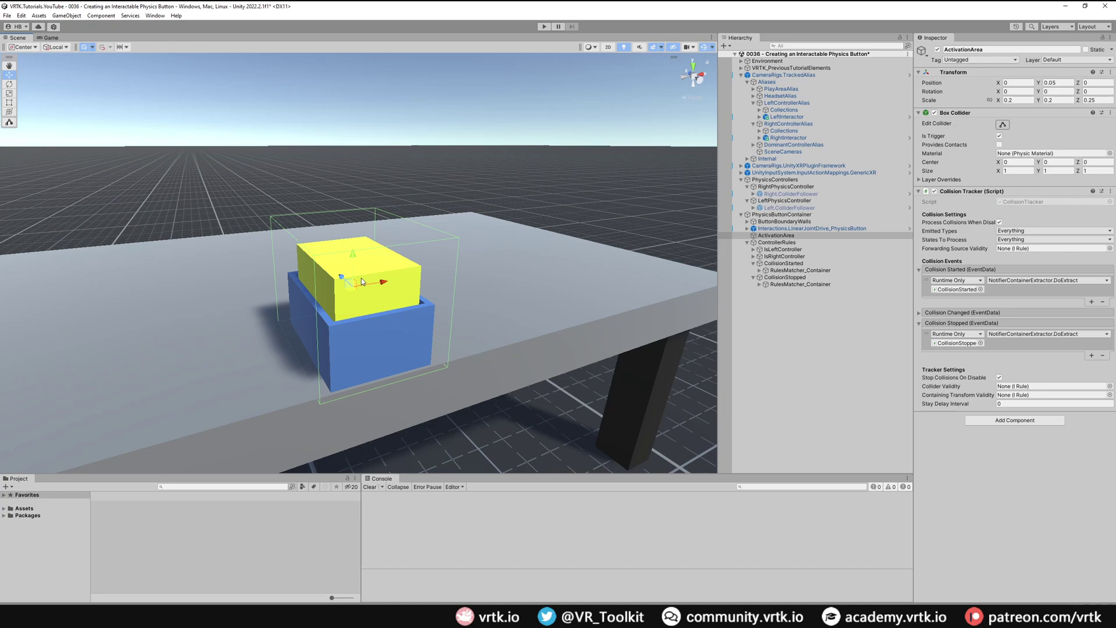
Duplicate PhysicsButtonContainer and space the two buttons apart along X on the table, with the copy at about X 0.198.
left_click(799, 215)
left_click_drag(379, 283, 484, 288)
key("ctrl+d")
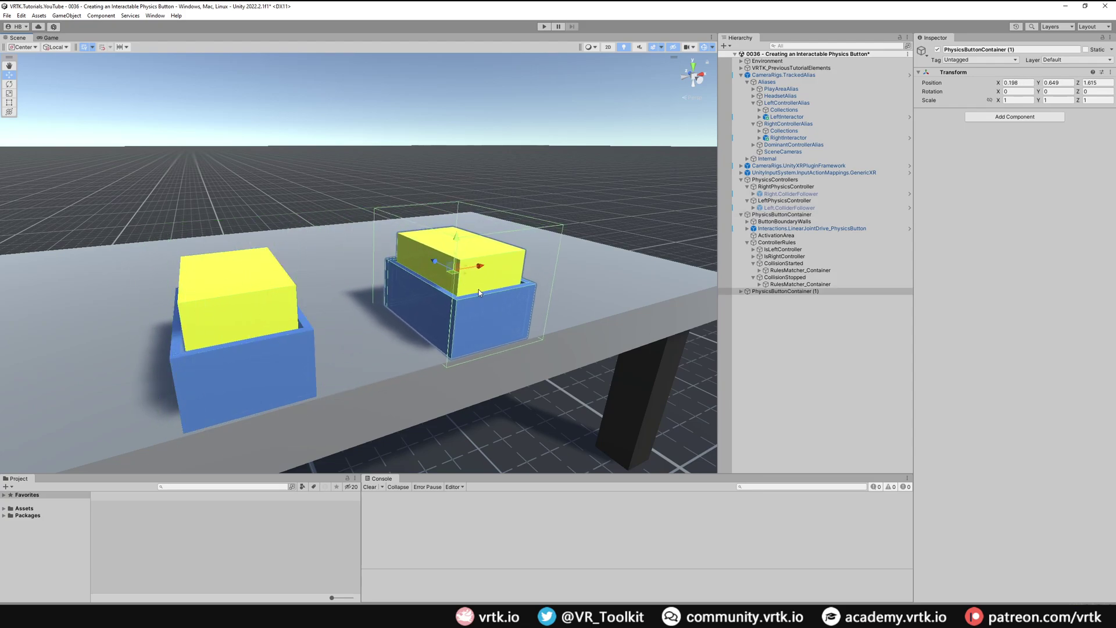
Rename the duplicated button container as PhysicsButtonContainerToggle.
left_click(782, 295)
left_click(813, 294)
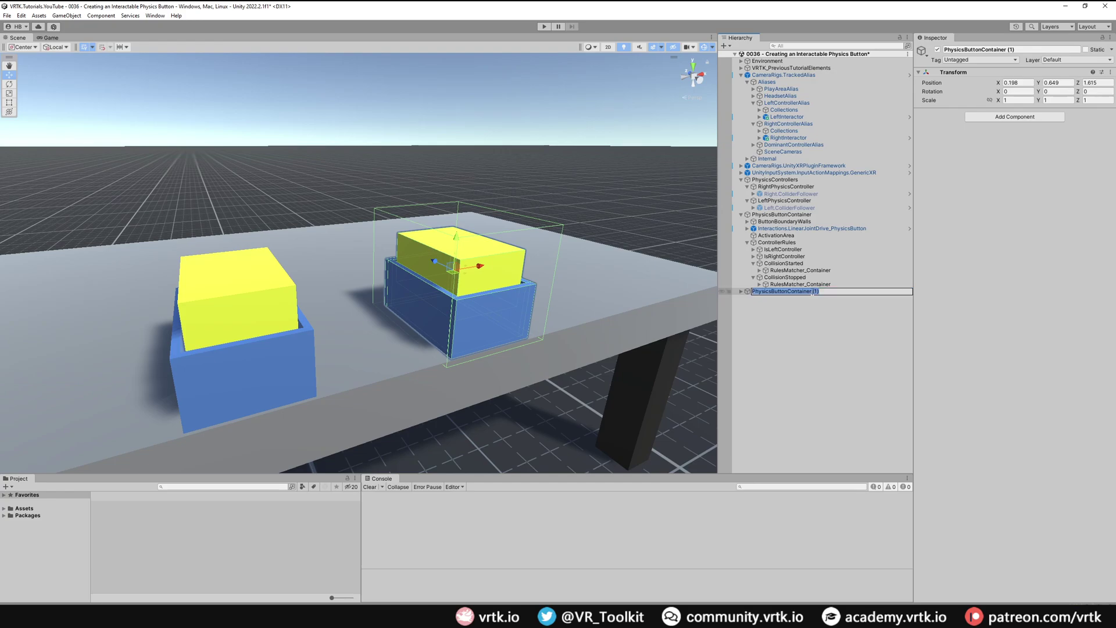
key("End")
key("BackSpace")
key("BackSpace")
key("BackSpace")
key("BackSpace")
type("Toggle")
key("Return")
Create an empty child object named ToggleAction in PhysicsButtonContainerToggle and add a Toggle Action component to it.
left_click(741, 214)
left_click(742, 179)
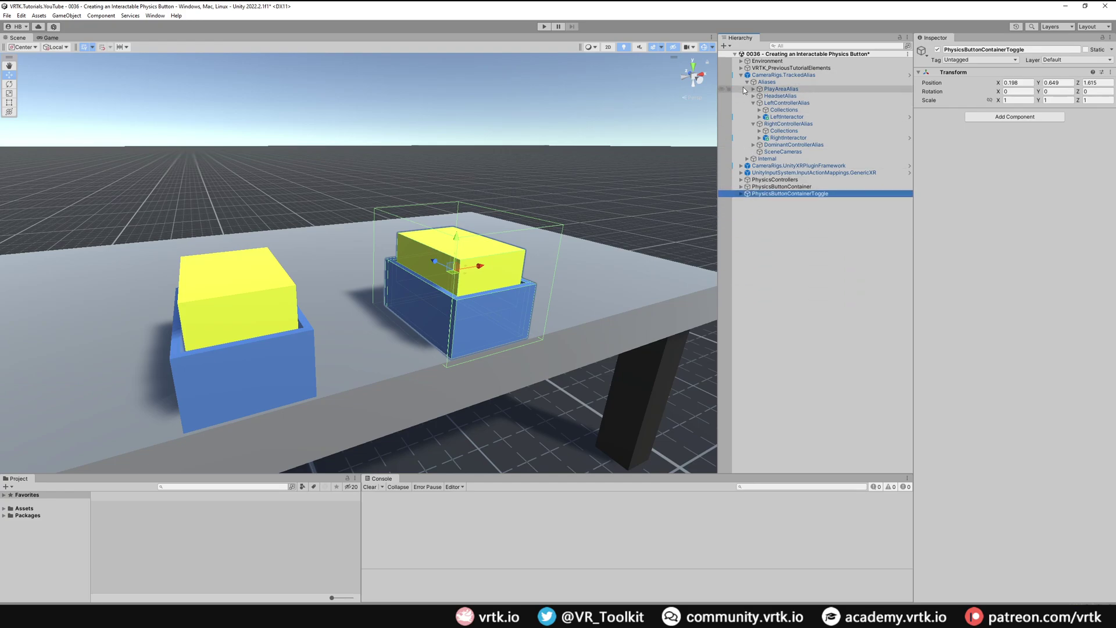
left_click(741, 75)
left_click(741, 110)
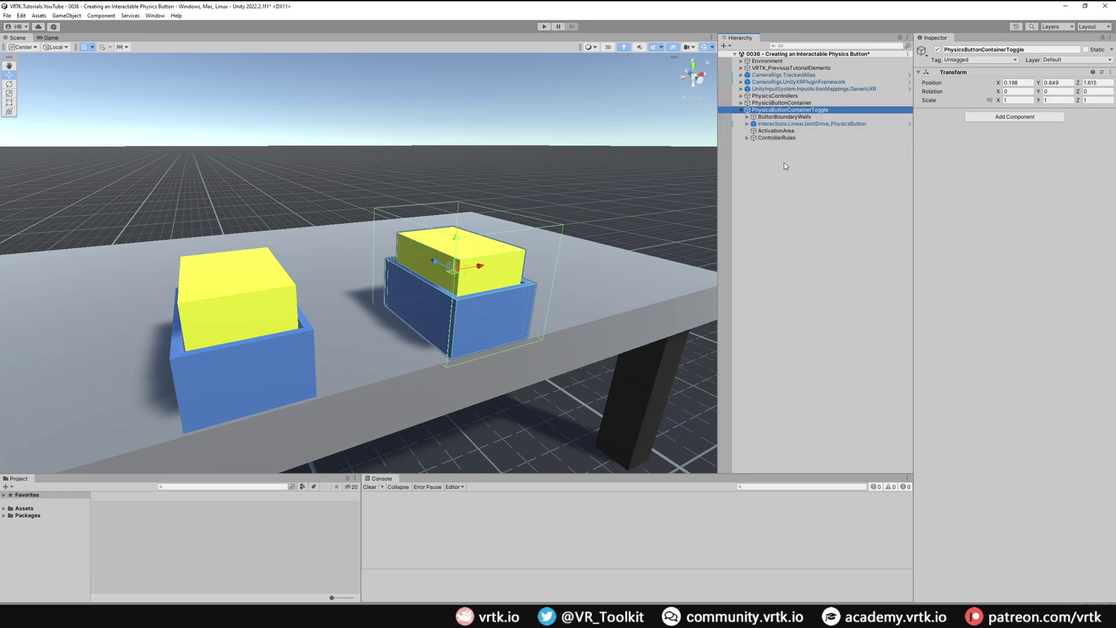
right_click(783, 114)
left_click(847, 216)
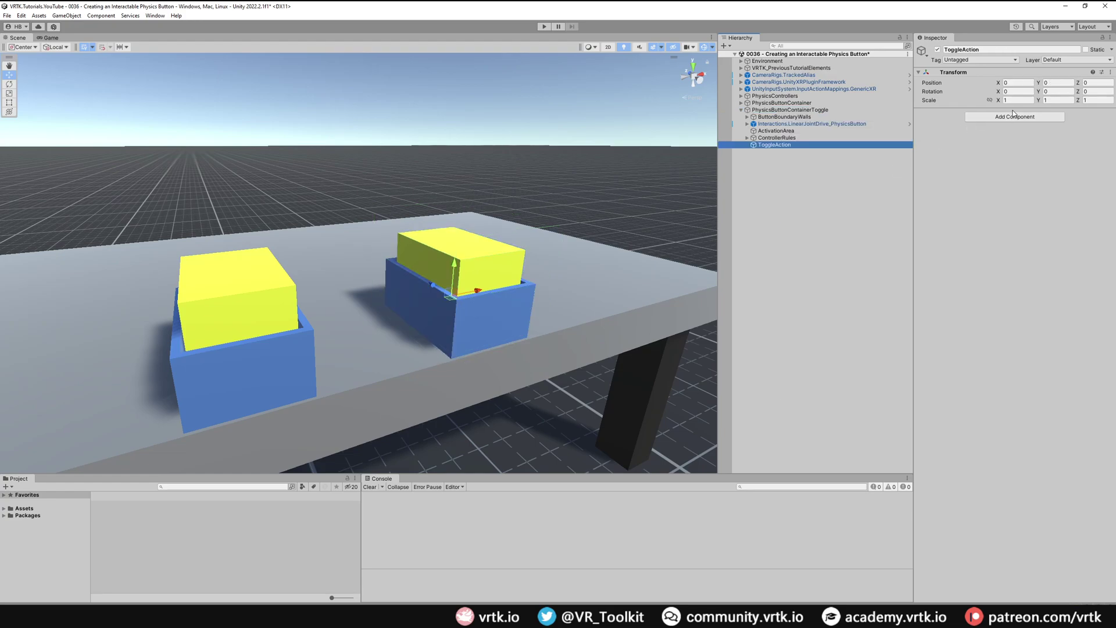
left_click(1014, 115)
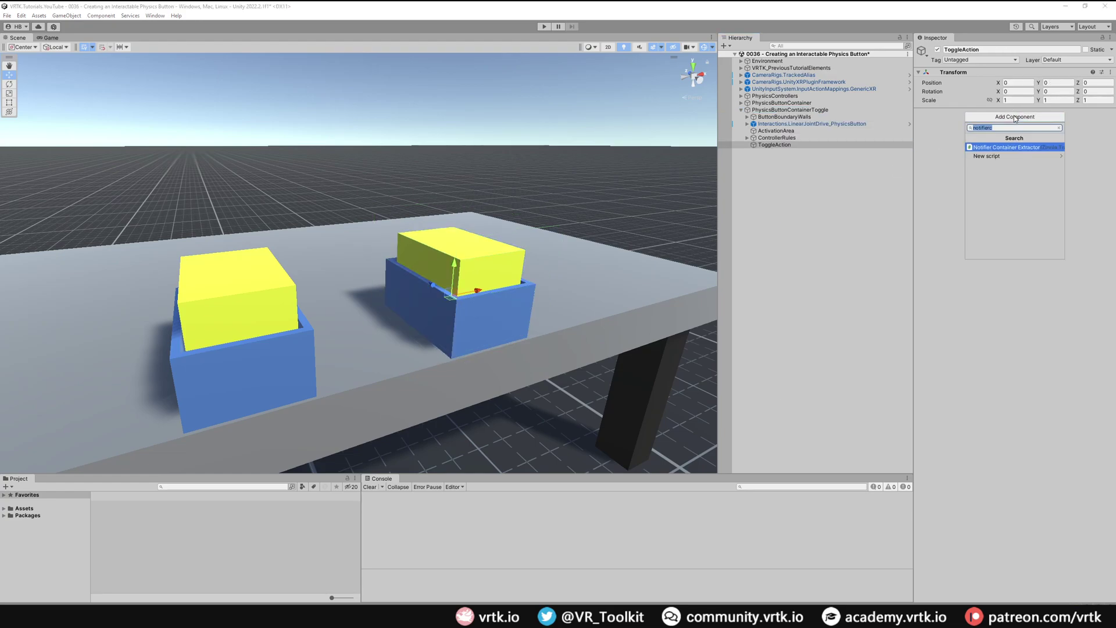
left_click(1011, 145)
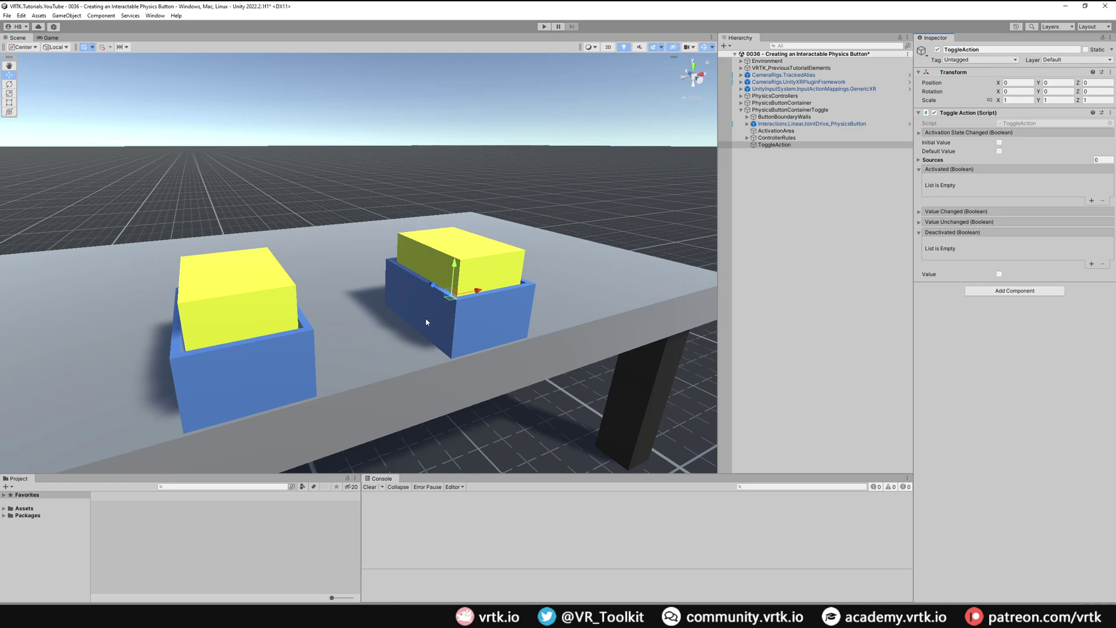
Make ToggleAction's Activated event set LinearDriveFacade.TargetValue to 0.1 on the toggle container's Interactions.LinearJointDrive_PhysicsButton.
left_click(1091, 201)
left_click_drag(783, 124, 956, 188)
left_click(1025, 180)
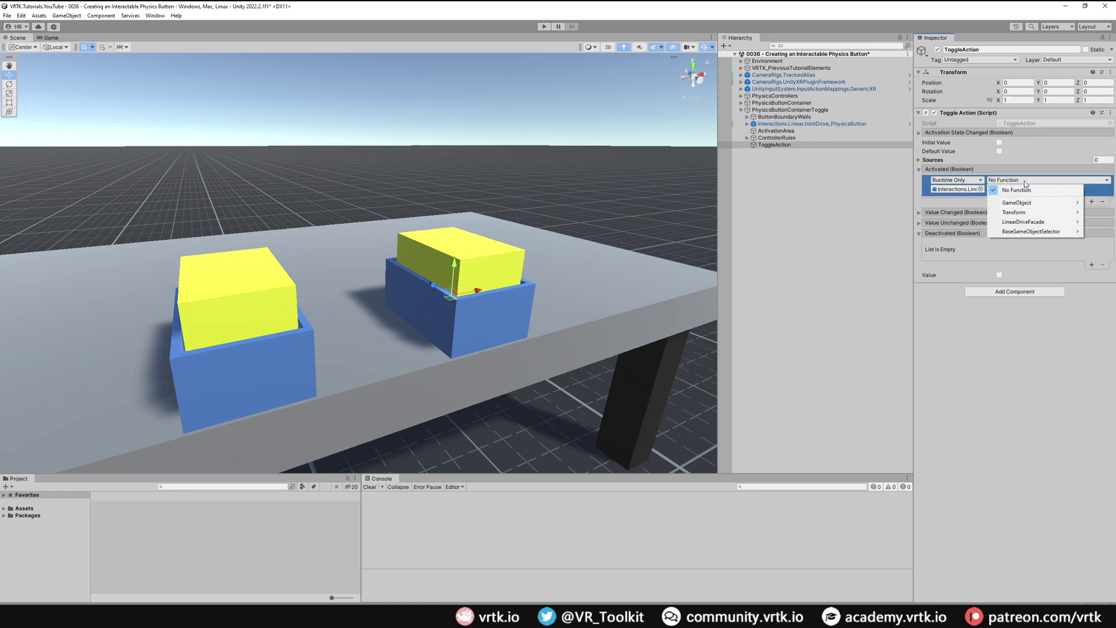
mouse_move(1039, 224)
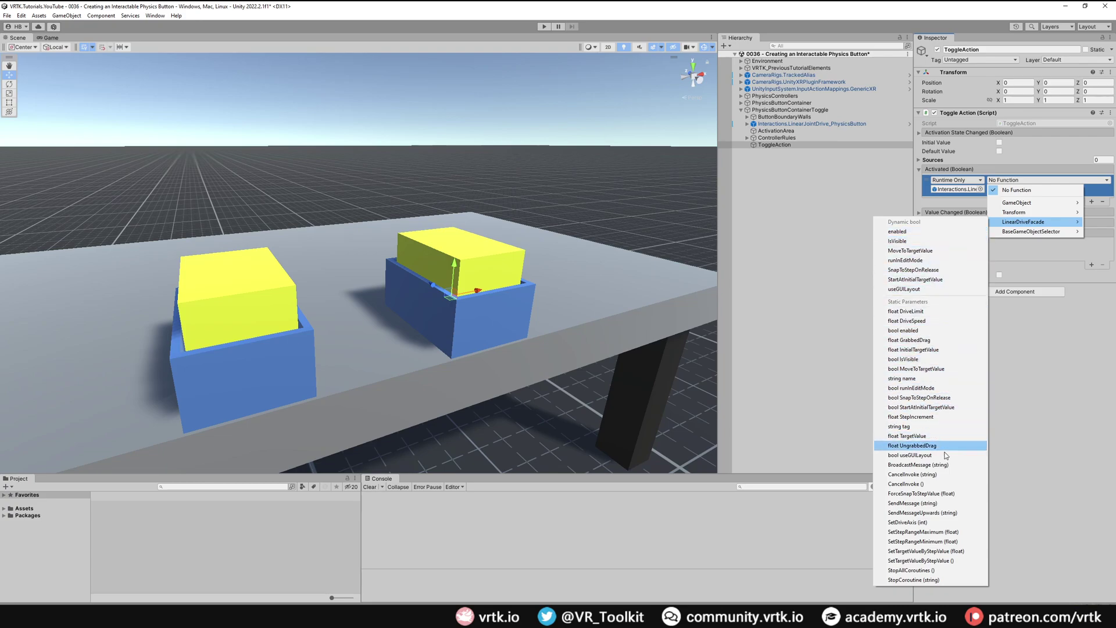
left_click(930, 436)
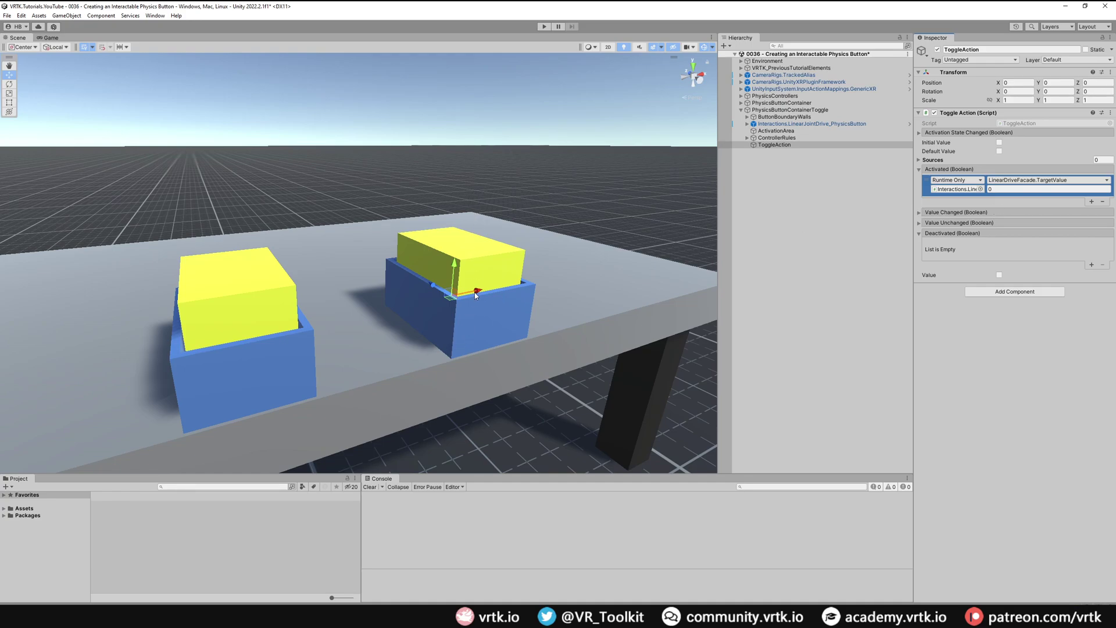
left_click(1023, 189)
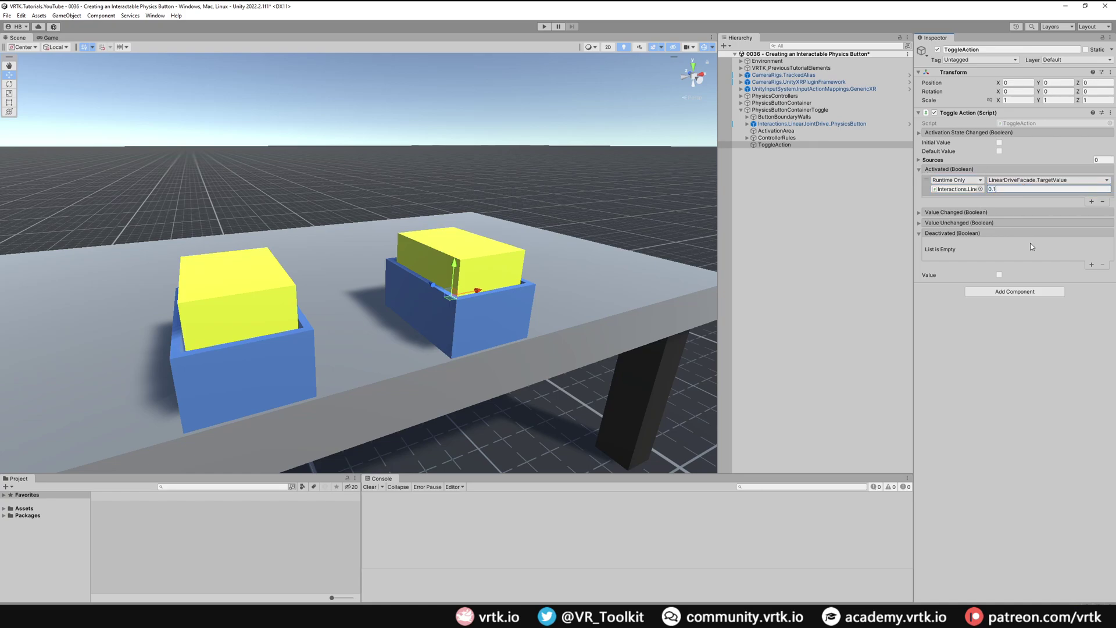
Make ToggleAction's Deactivated event set LinearDriveFacade.TargetValue to 1 on the toggle container's Interactions.LinearJointDrive_PhysicsButton.
left_click(1090, 267)
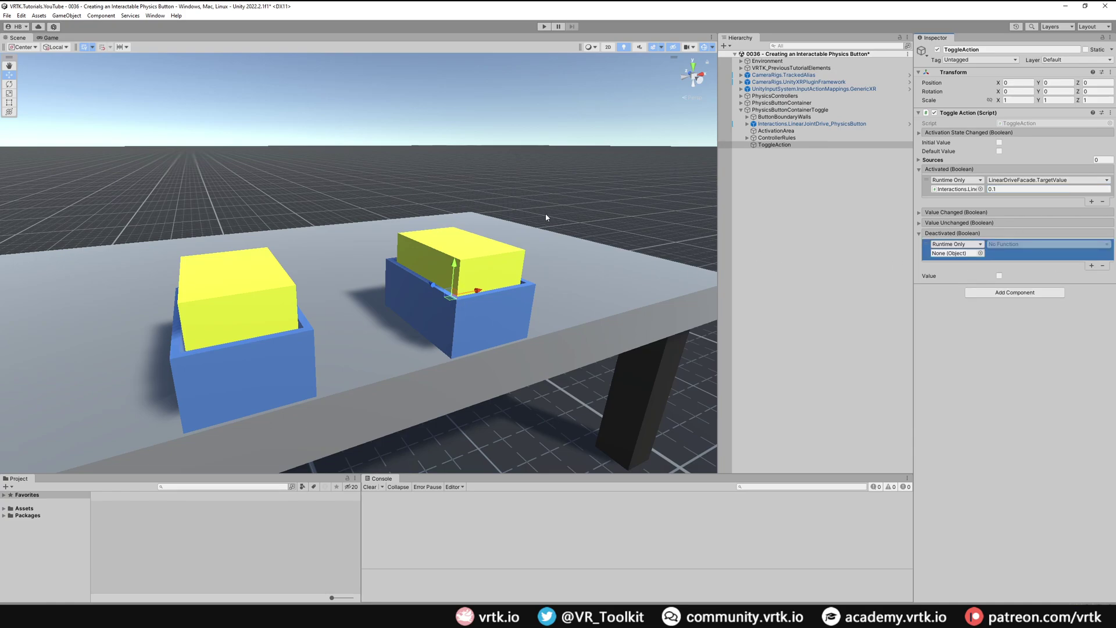
left_click_drag(817, 123, 956, 253)
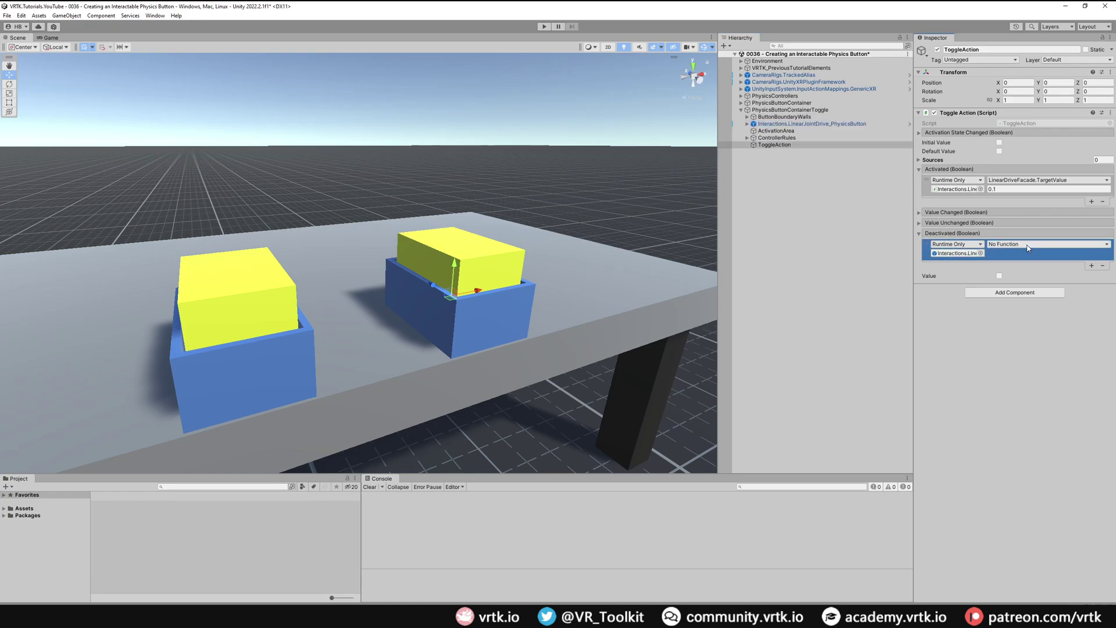
left_click(1027, 248)
mouse_move(1041, 287)
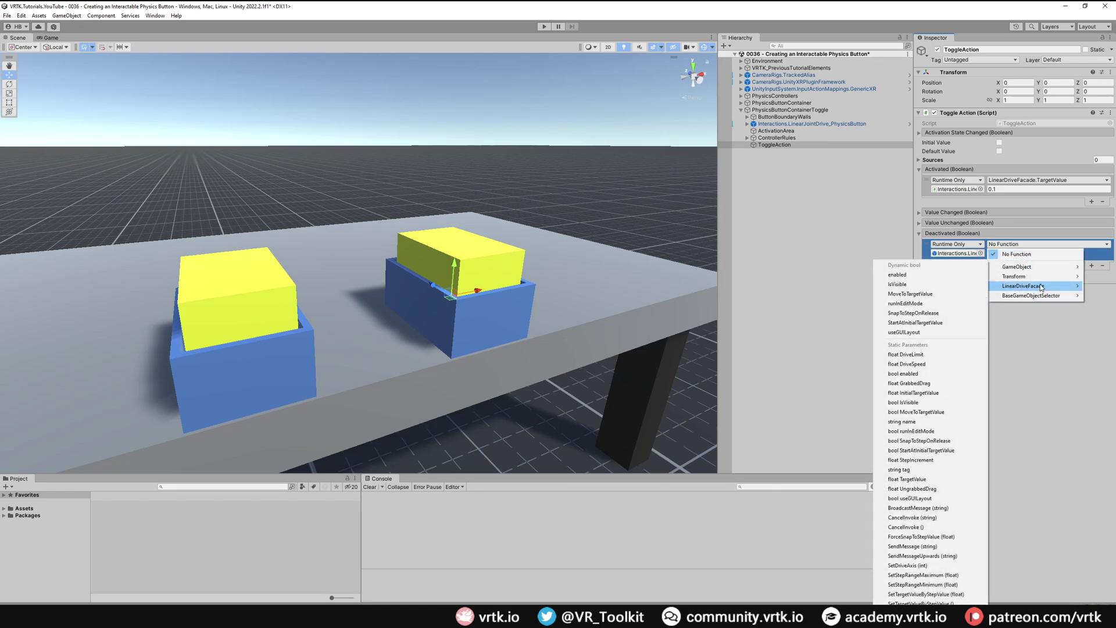
left_click(929, 479)
type("1")
key("Return")
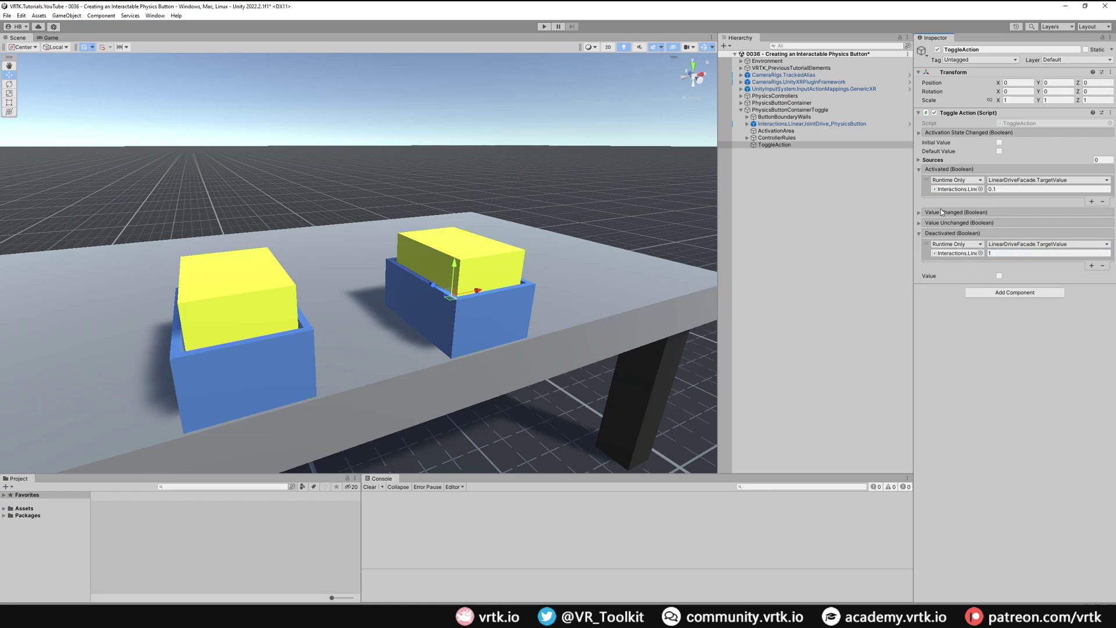
Add a second Deactivated listener on ToggleAction that calls GameObject.SetActive on ToggleAction itself with the value unchecked.
left_click(1091, 266)
left_click_drag(960, 114, 957, 274)
mouse_move(1017, 307)
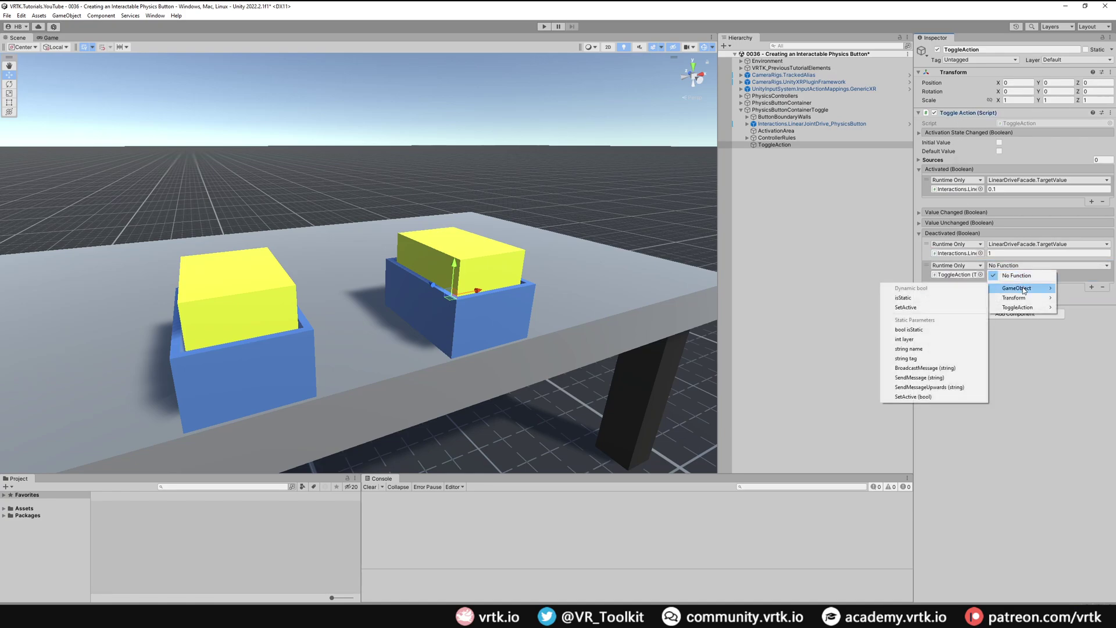
left_click(936, 399)
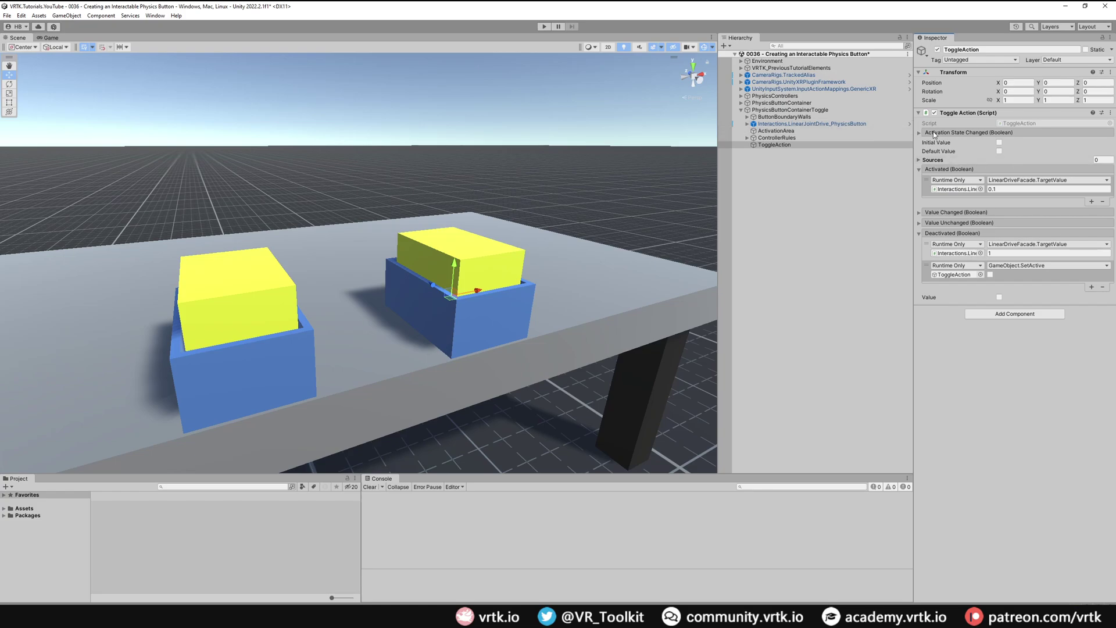
Make the Activated event of the toggle button's MinimumReached event output call the dynamic ToggleAction.Receive on the ToggleAction object.
left_click(801, 122)
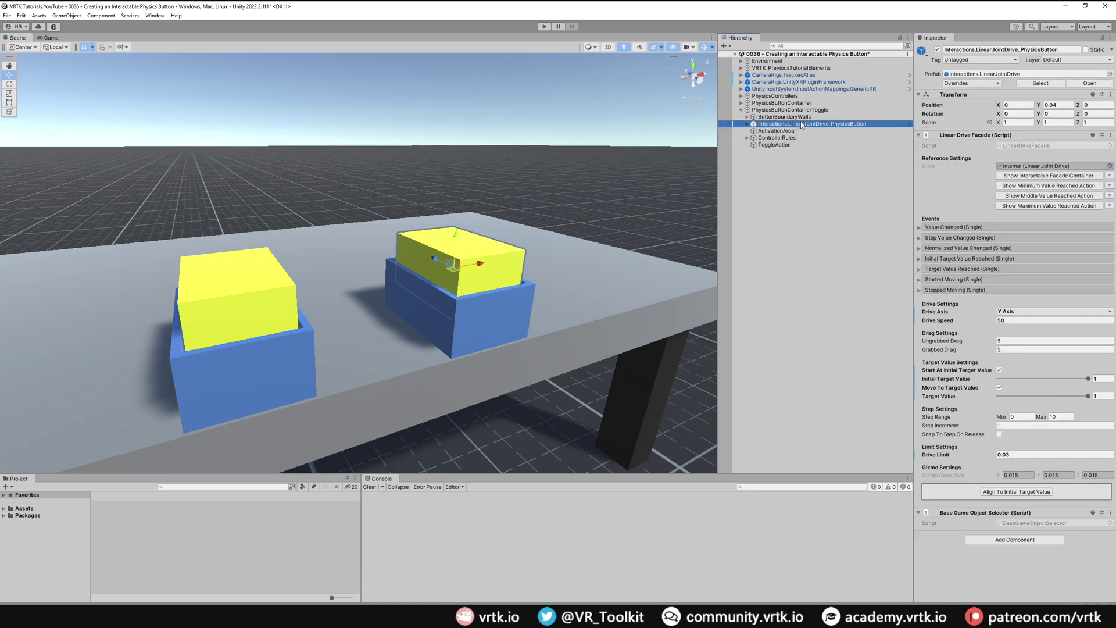
left_click(748, 124)
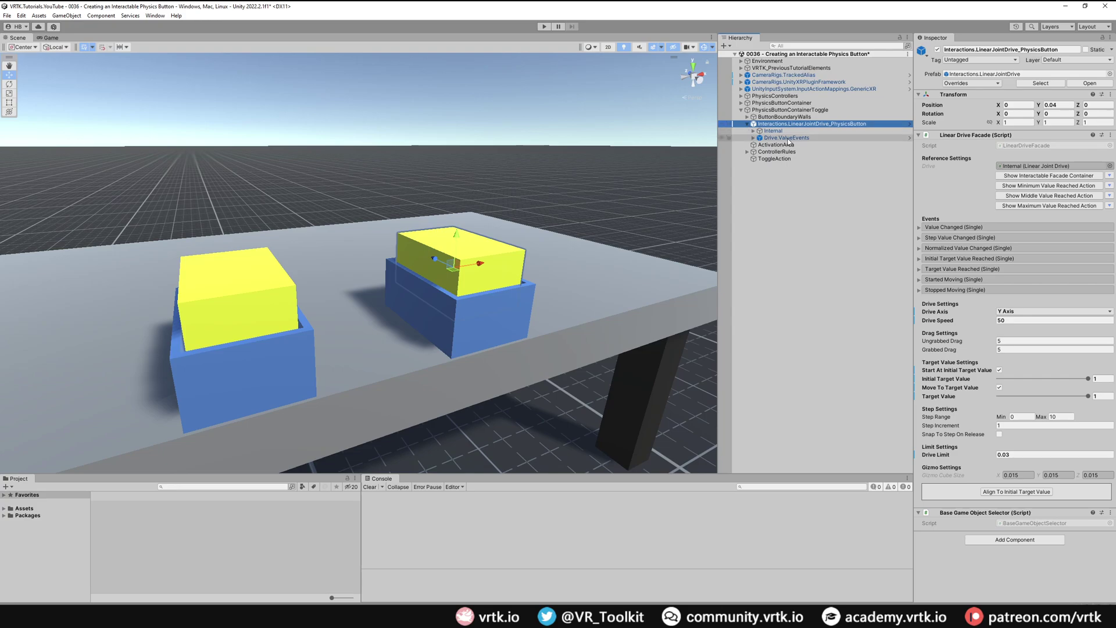
left_click(753, 138)
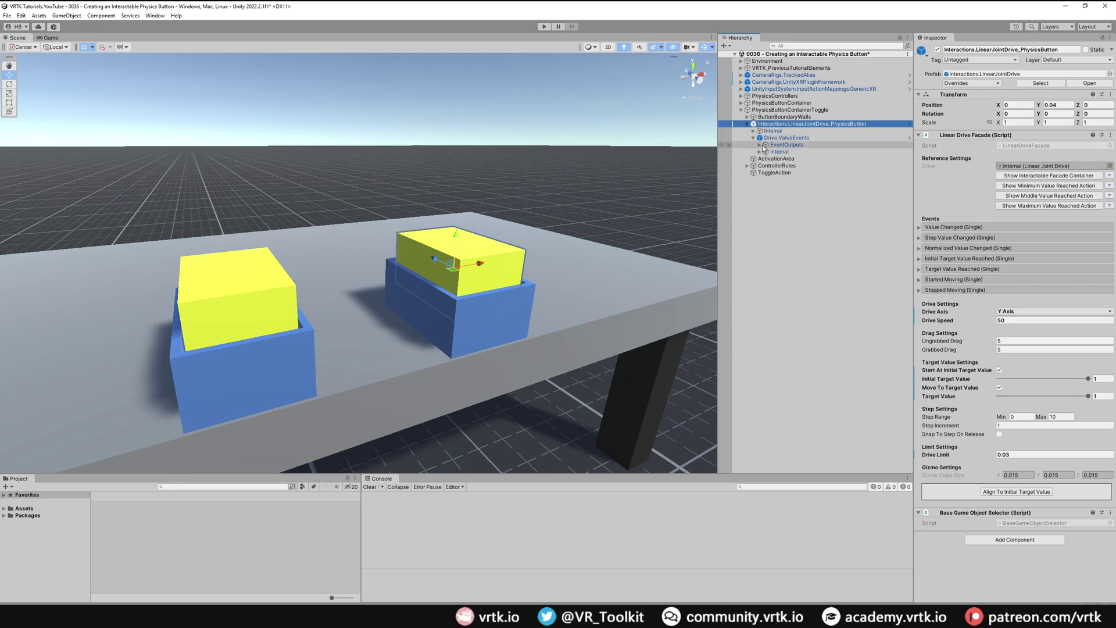
left_click(760, 145)
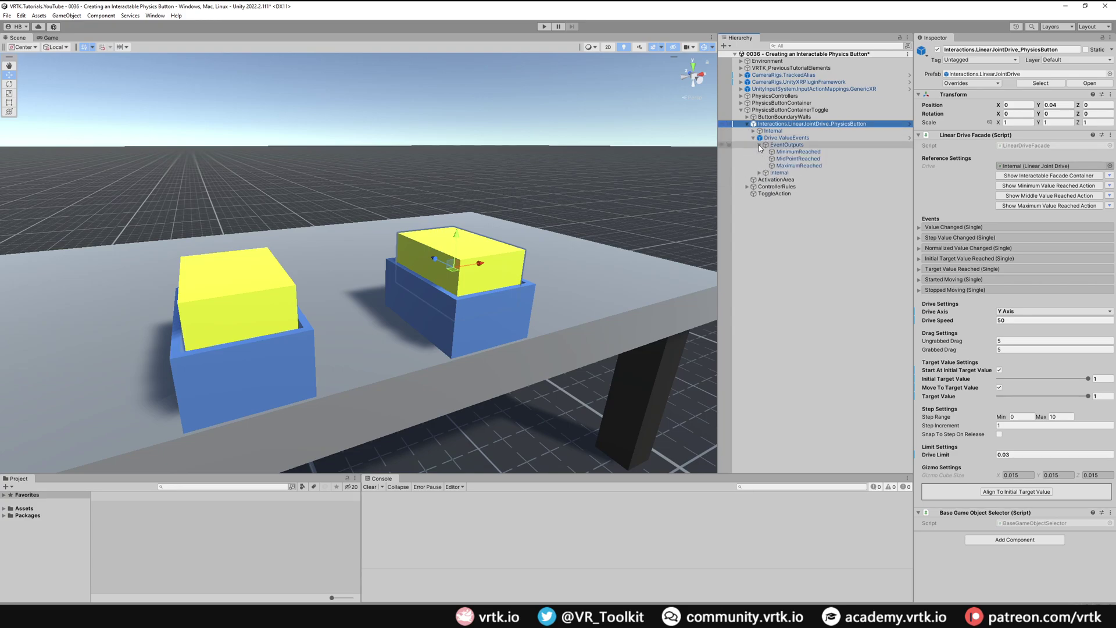
left_click(822, 152)
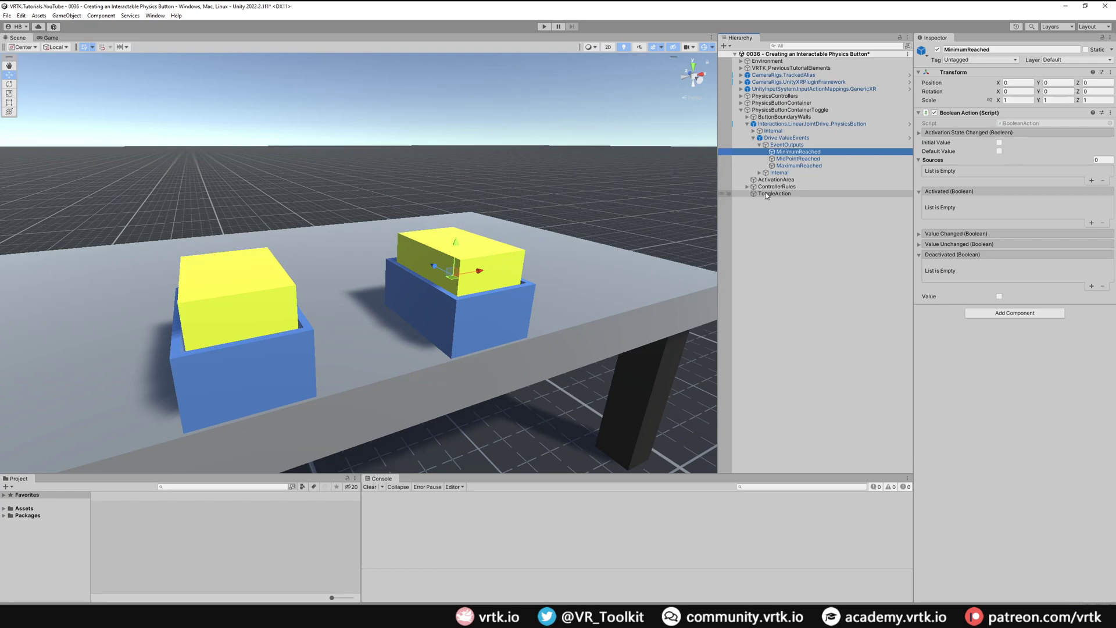
left_click(1091, 222)
left_click_drag(791, 195, 956, 211)
left_click(1007, 203)
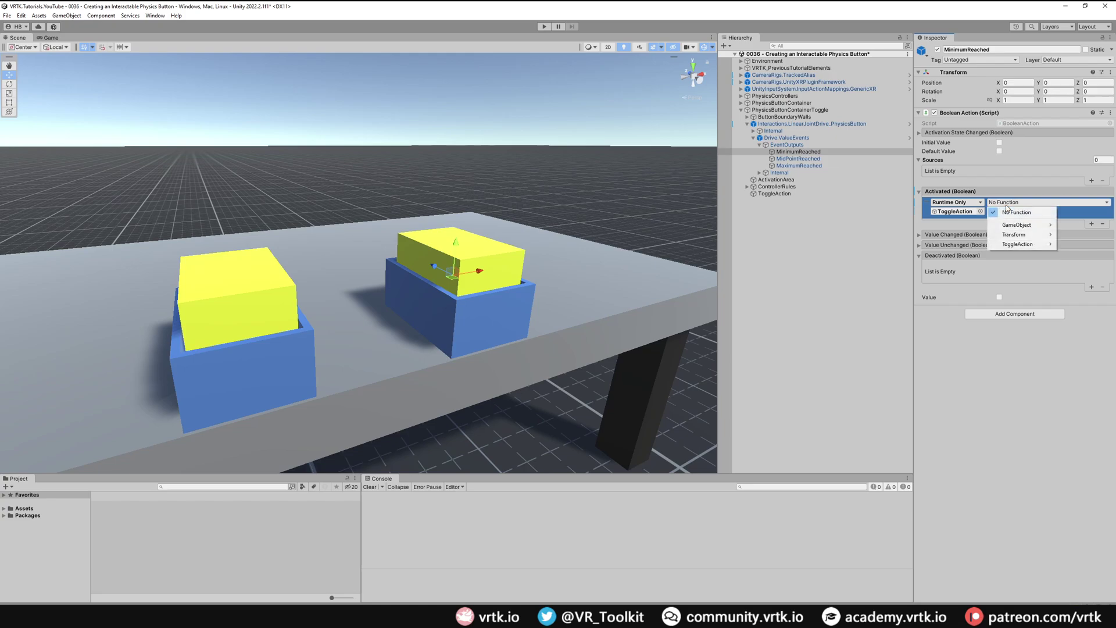
mouse_move(1020, 244)
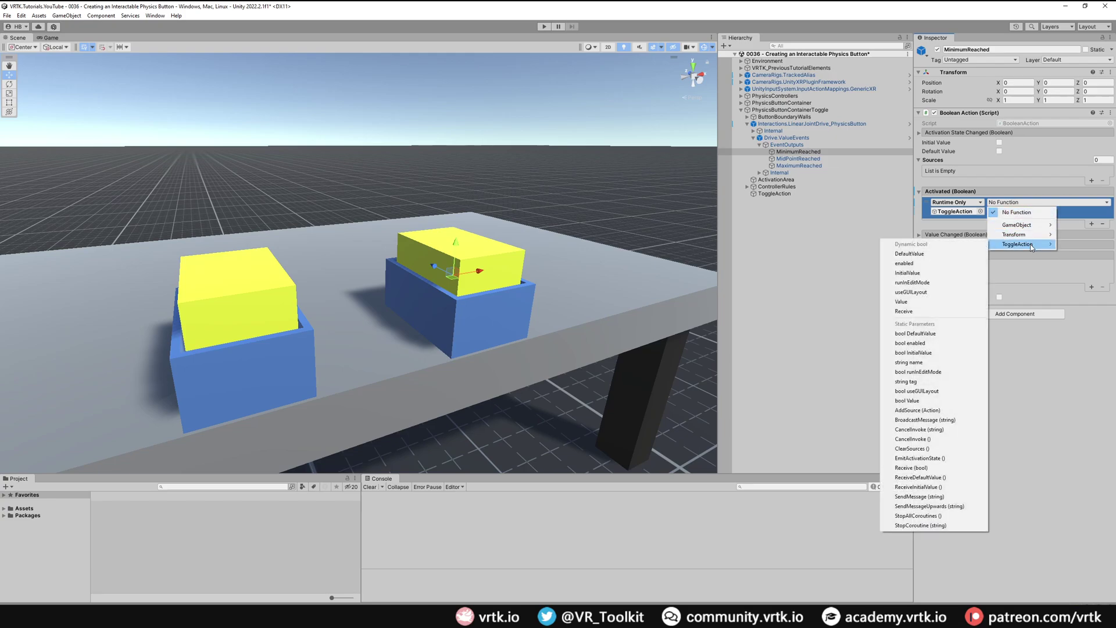
left_click(938, 311)
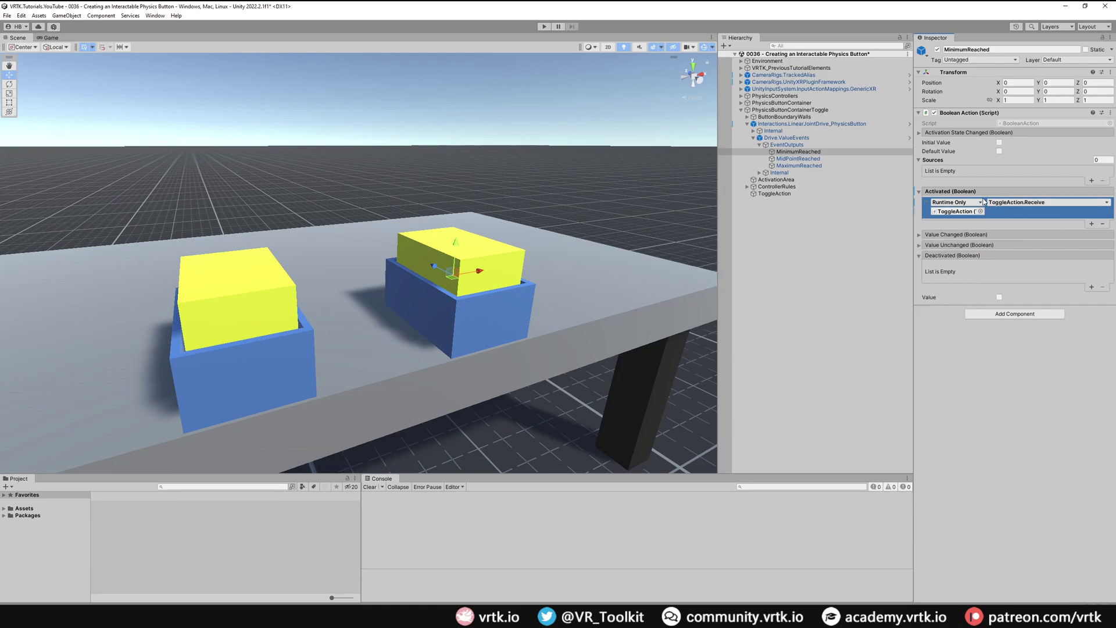
Make the Activated event of the toggle button's MaximumReached event output call GameObject.SetActive on ToggleAction with the value checked.
left_click(799, 165)
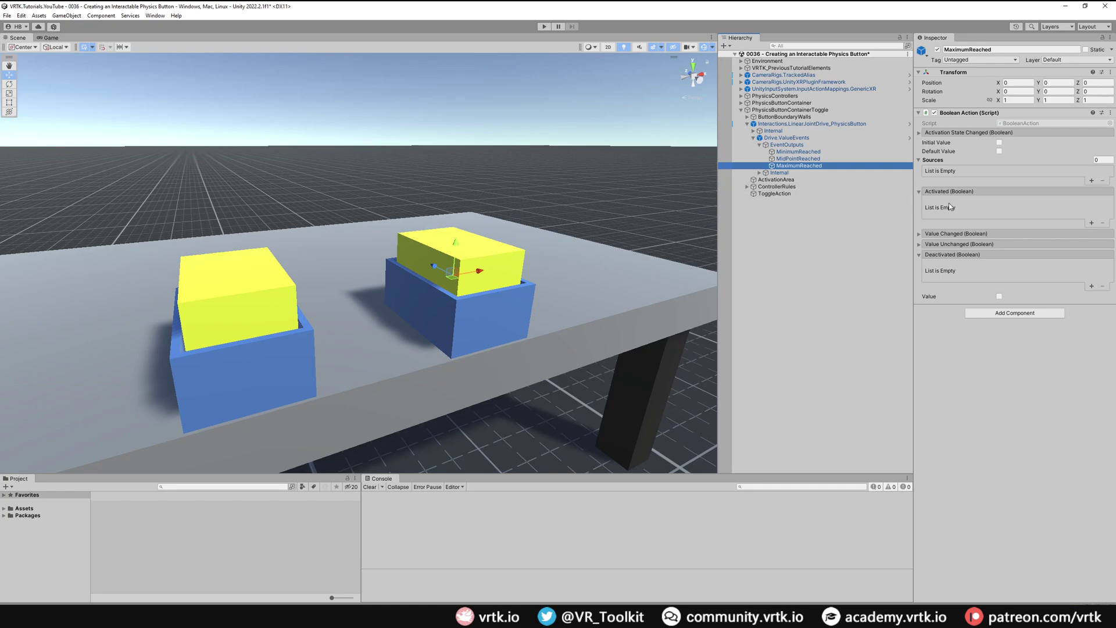
left_click(1091, 223)
left_click_drag(774, 194, 956, 211)
left_click(1010, 204)
mouse_move(1016, 224)
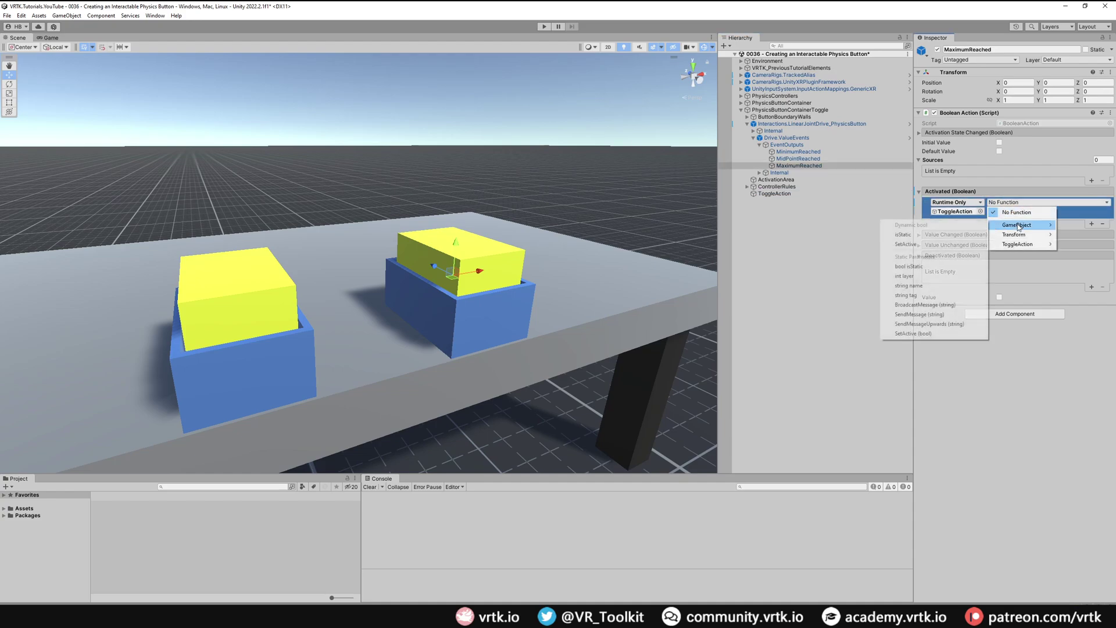
left_click(970, 249)
left_click(990, 213)
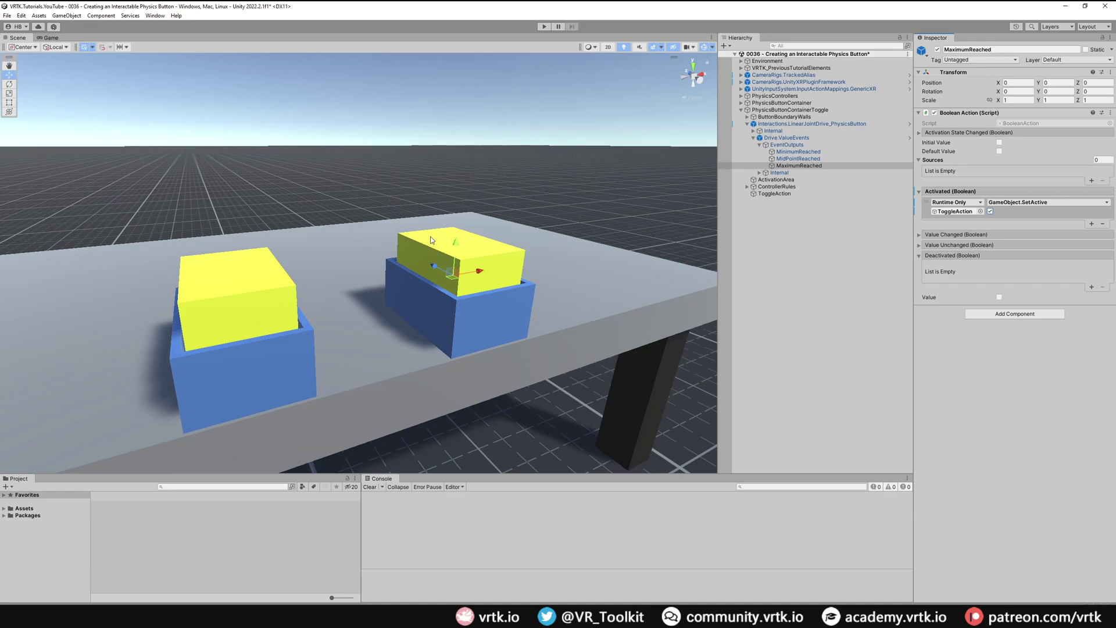
Run the scene in Play mode to test the toggle physics button.
key("ctrl+p")
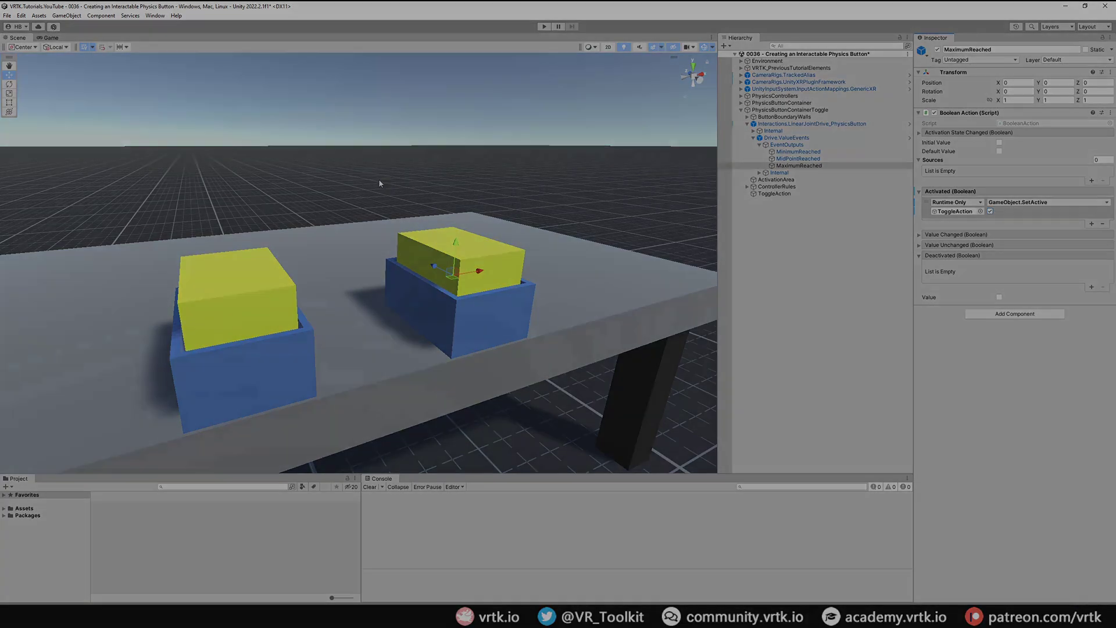